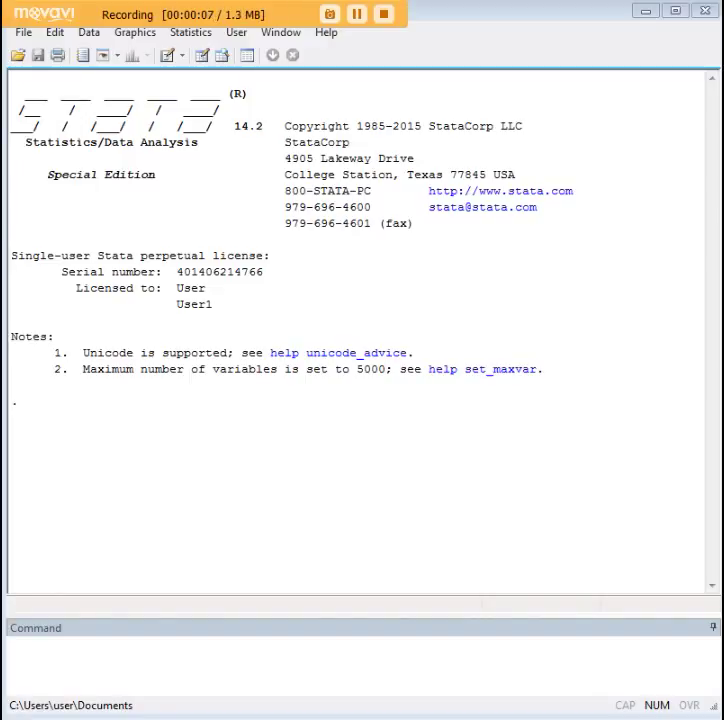
- Run set obs 4000 to create 4,000 empty observations, then view and close the Data Editor
click(562, 653)
text(set obs 4000)
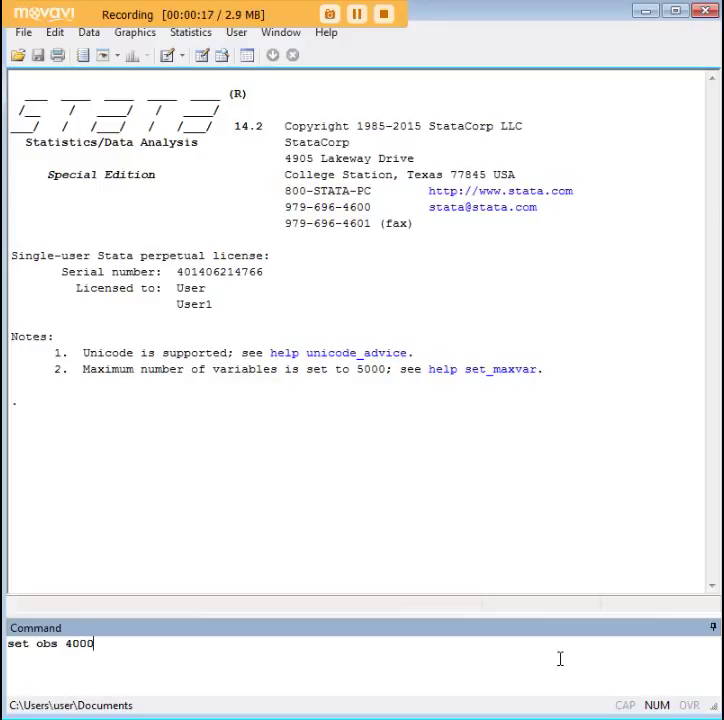
key(Return)
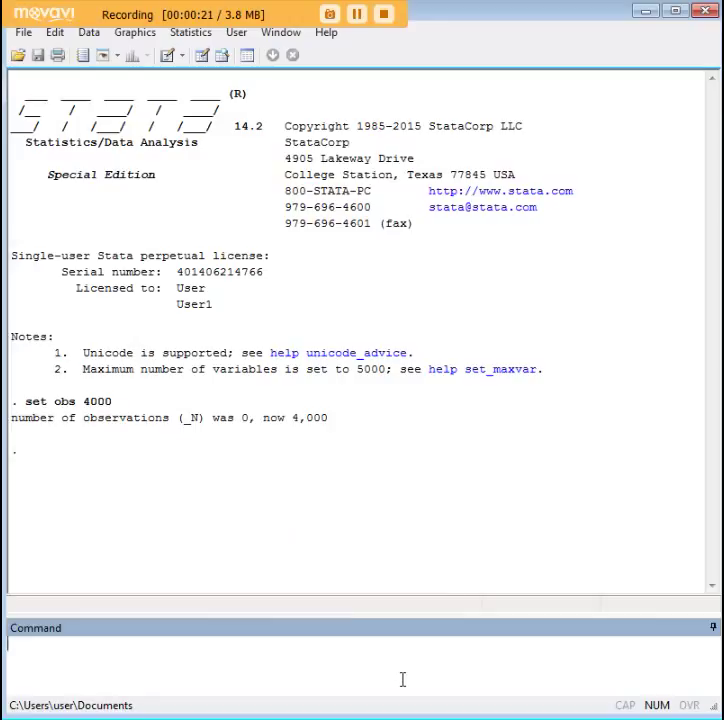
text(edit)
key(Return)
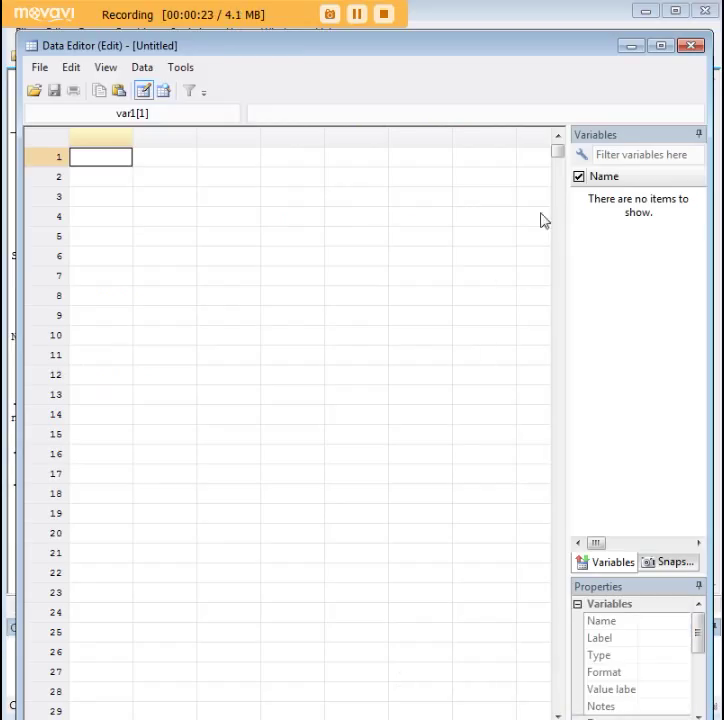
drag(553, 155, 528, 145)
click(691, 45)
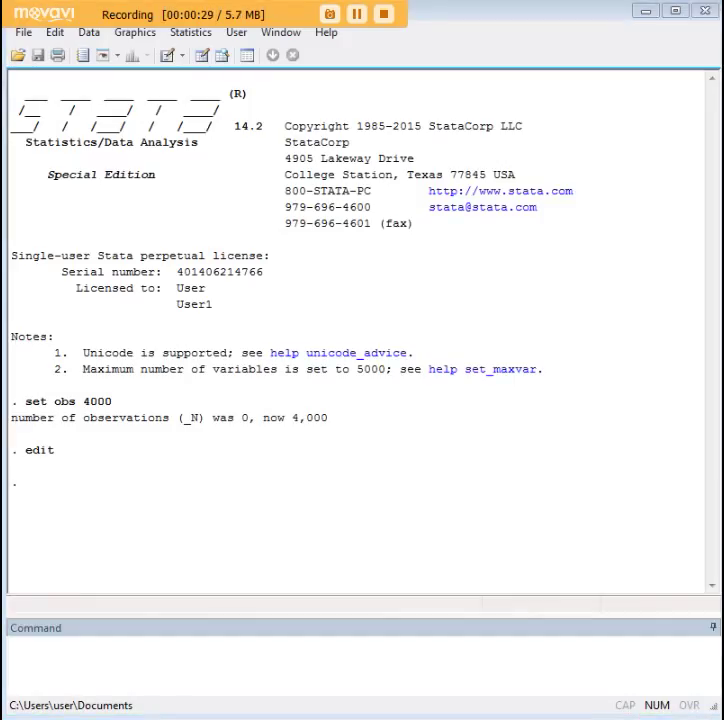
- Paste 'generate date = mdy(1,1,2000) + _n-1' into the Command window without running it
click(511, 652)
text(generate date = mdy(1,1,2000) + _n-1)
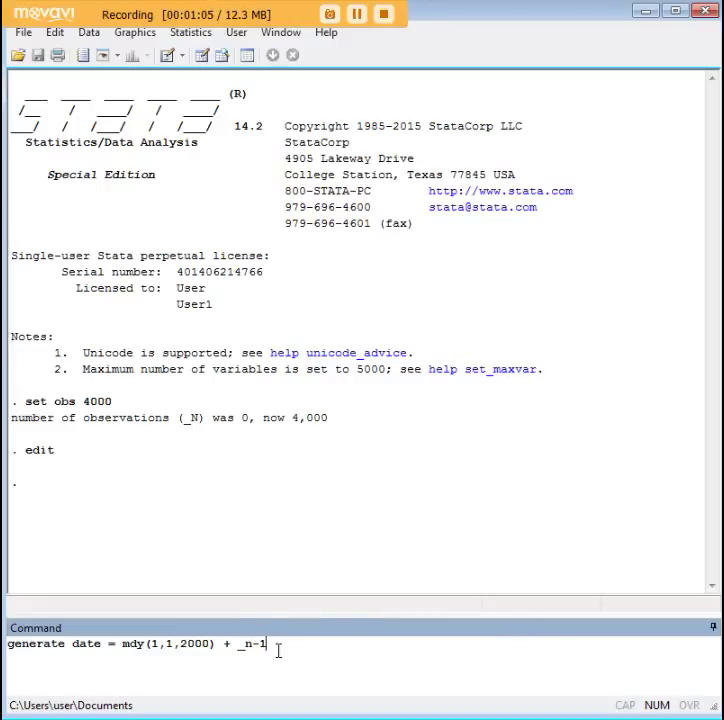
- Run the generate command to create the date variable and open the Data Editor
drag(278, 650, 8, 645)
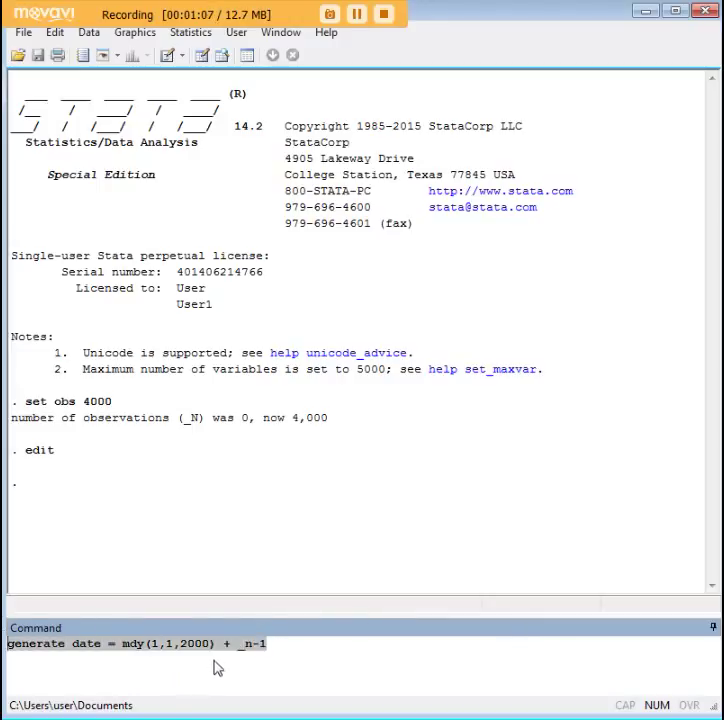
click(282, 646)
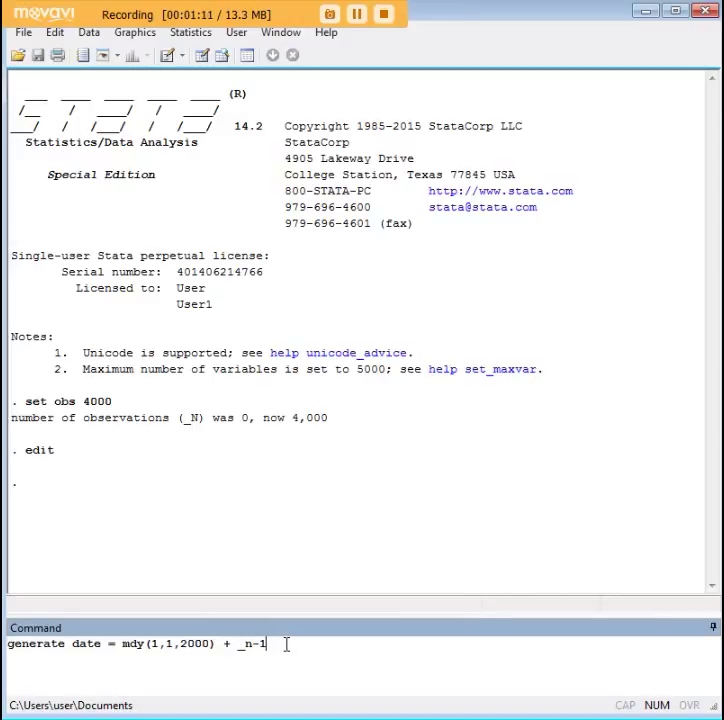
key(Return)
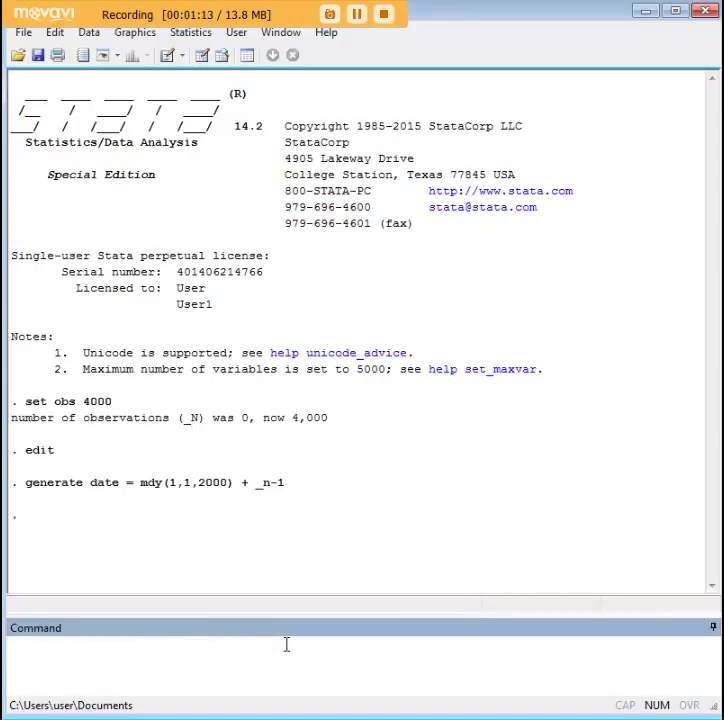
text(edit)
key(Return)
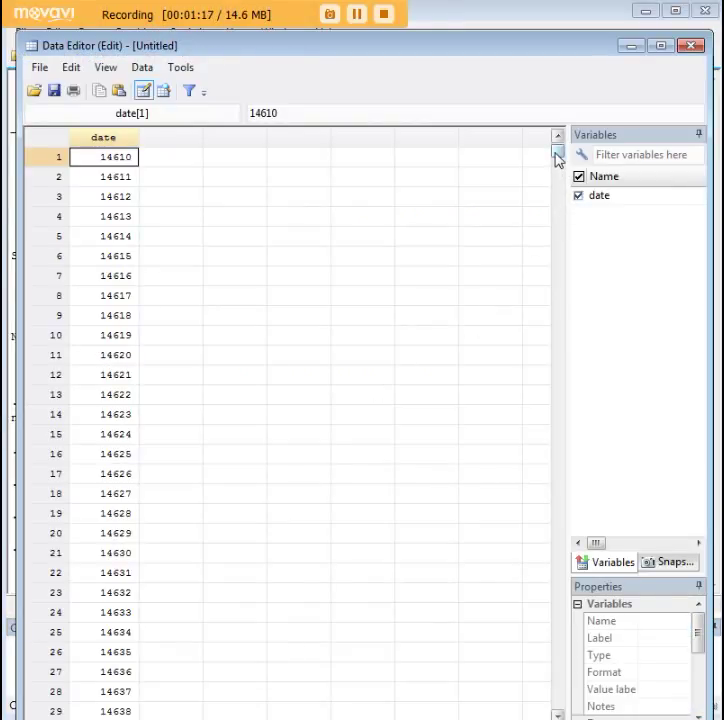
- Check the raw date values in rows 1, 2, 6 and 9, starting from 14610
click(114, 180)
click(105, 258)
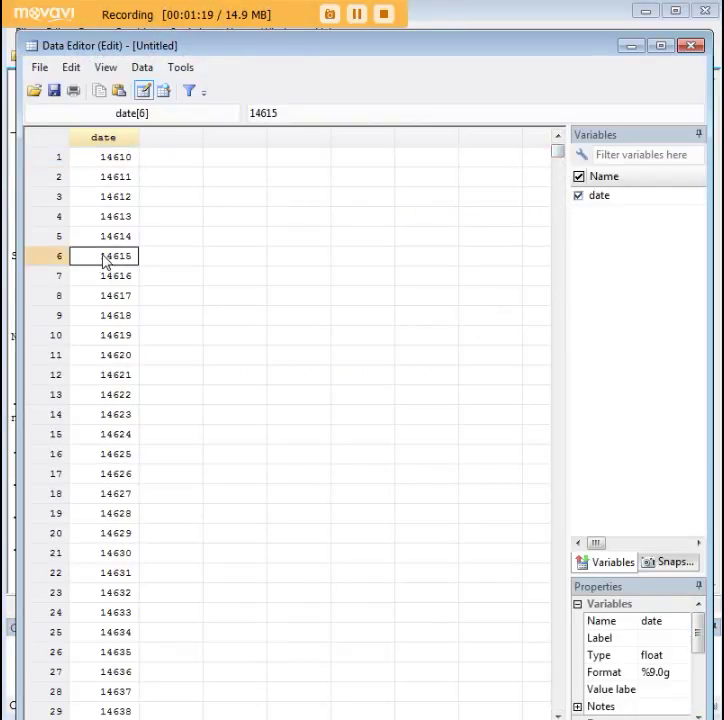
click(107, 316)
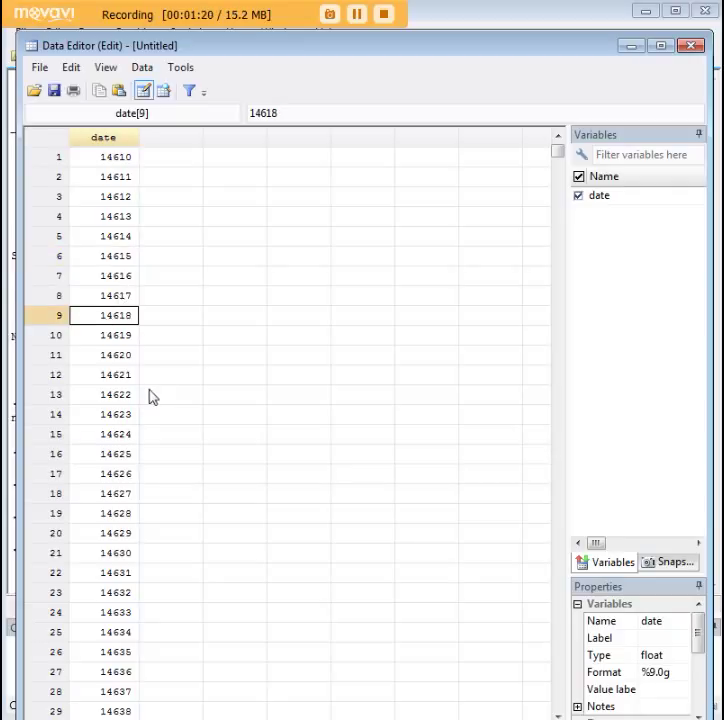
click(113, 158)
click(112, 256)
- Check the date values further down in rows 59, 60, 61 and 75, then close the editor
scroll(125, 383, down, 4)
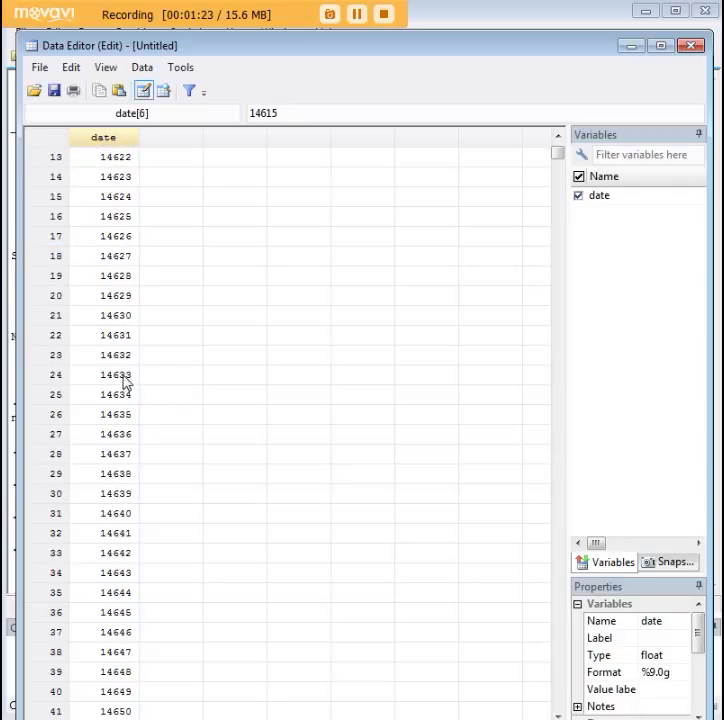
scroll(125, 380, down, 13)
click(111, 297)
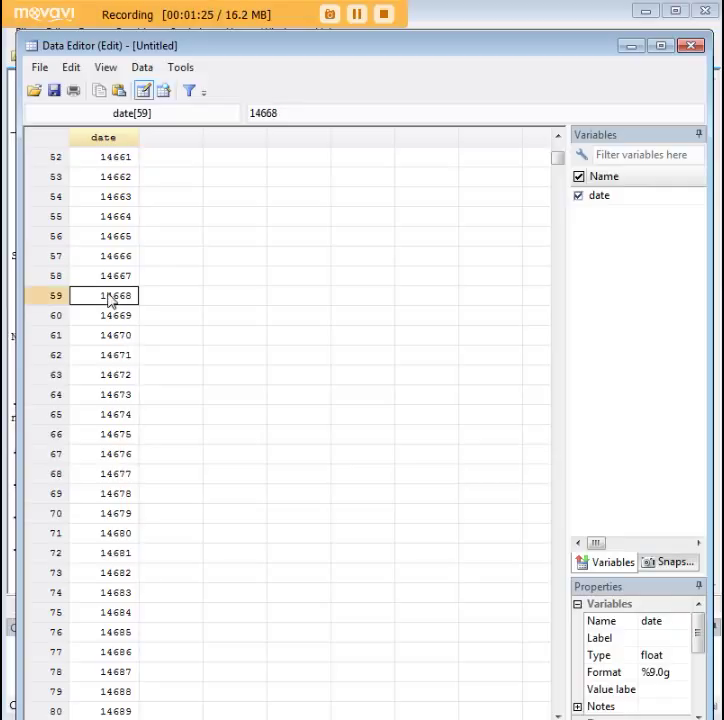
click(112, 316)
click(111, 300)
click(116, 337)
scroll(125, 394, down, 5)
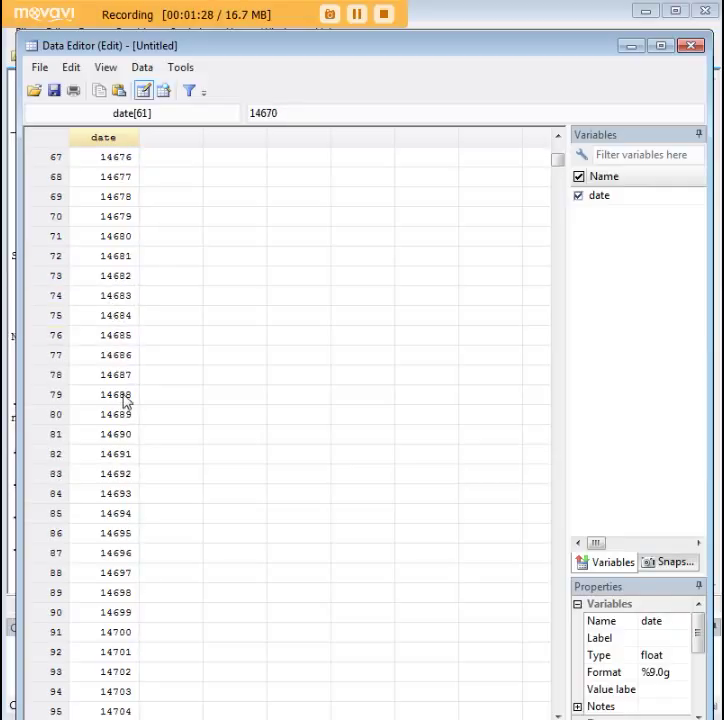
click(103, 318)
scroll(170, 376, up, 20)
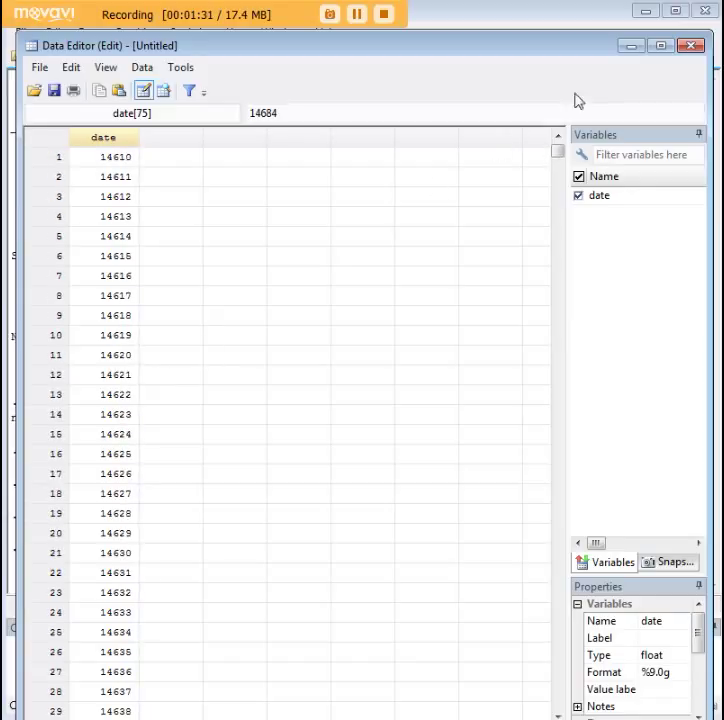
click(631, 46)
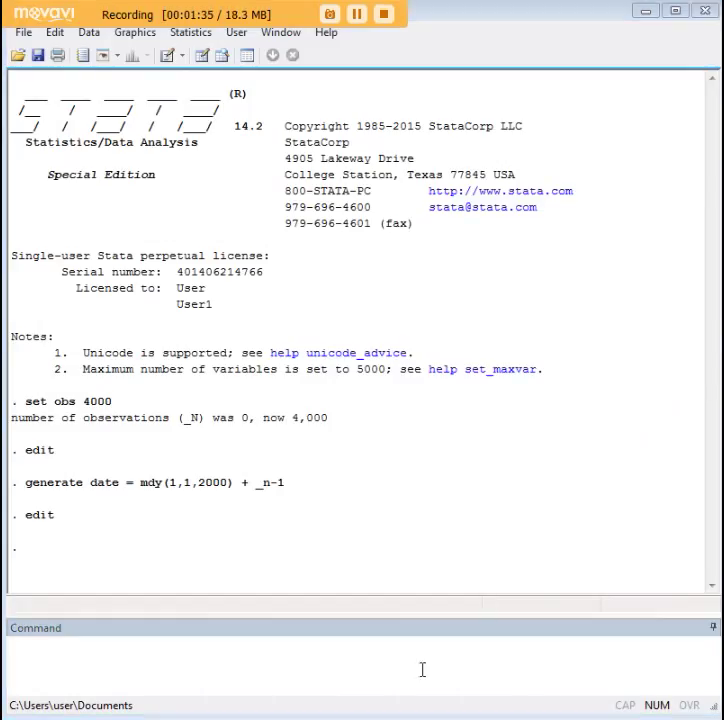
- Apply the %td daily date format to the date variable
click(428, 663)
text(format date %td)
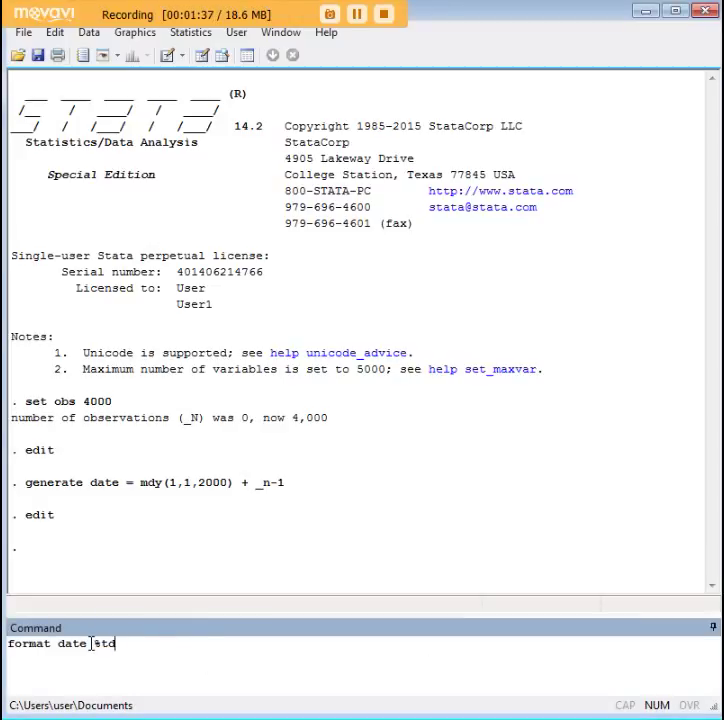
key(Return)
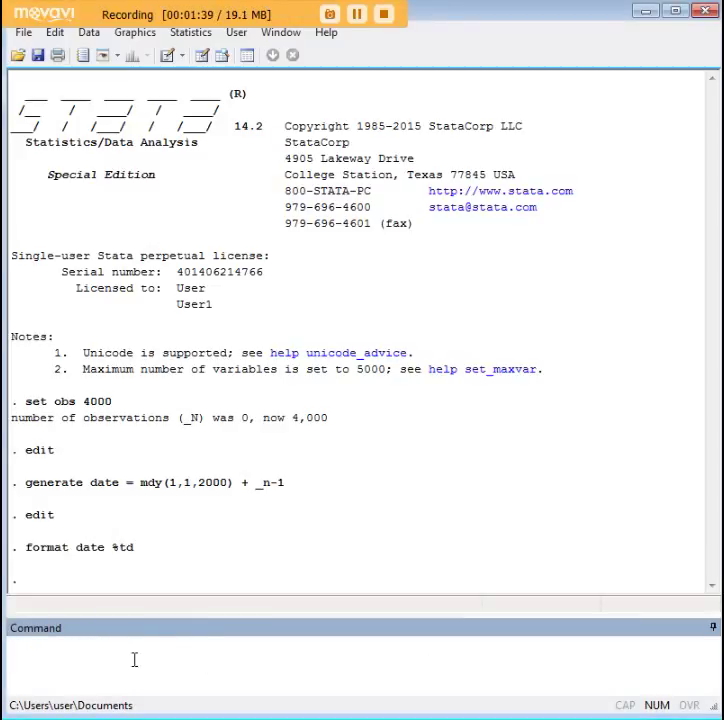
- Confirm in the Data Editor that dates run from 01jan2000 to 13dec2010 in row 4000
text(edit)
key(Return)
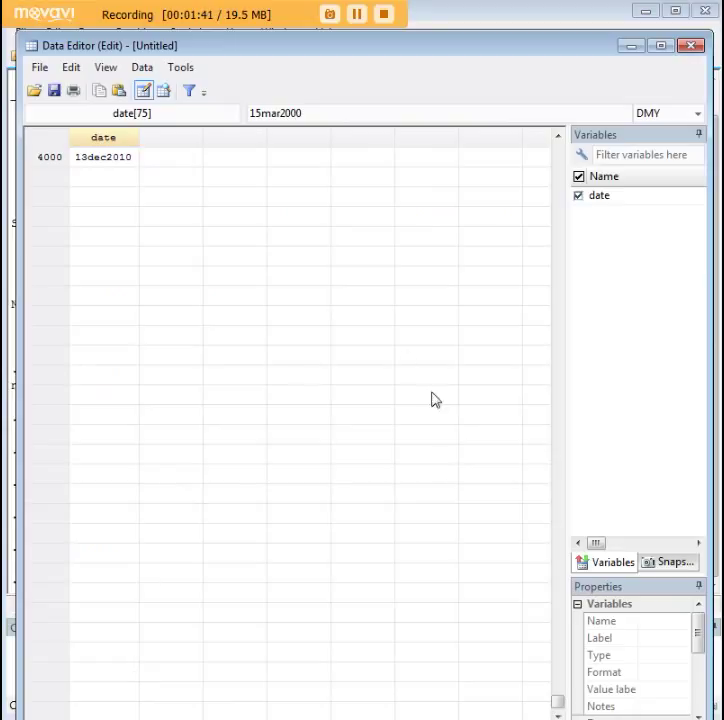
drag(559, 705, 185, 225)
click(108, 164)
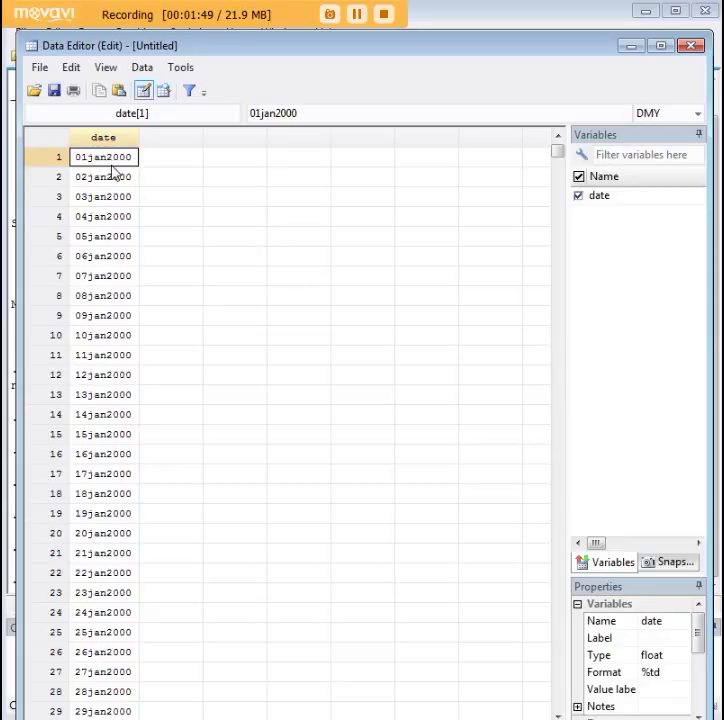
drag(557, 158, 535, 711)
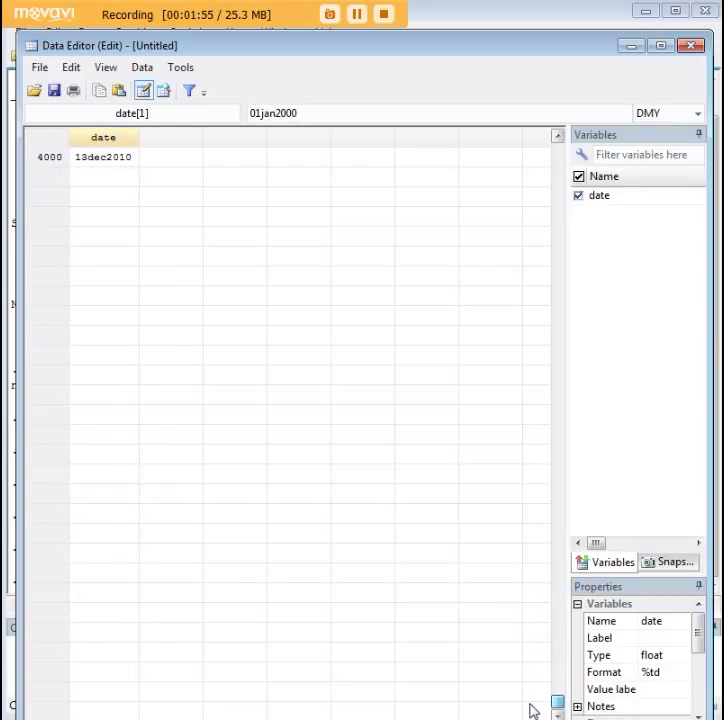
scroll(89, 415, up, 4)
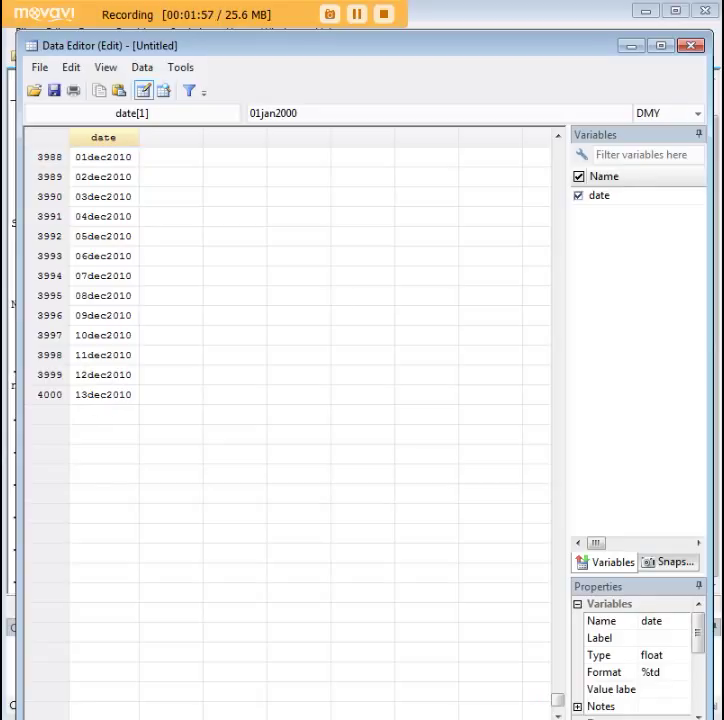
click(632, 47)
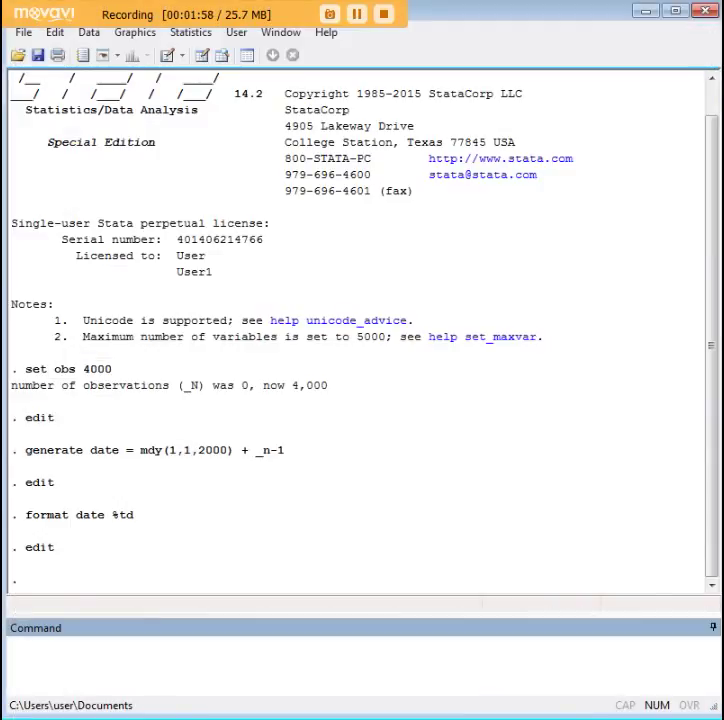
drag(294, 459, 30, 457)
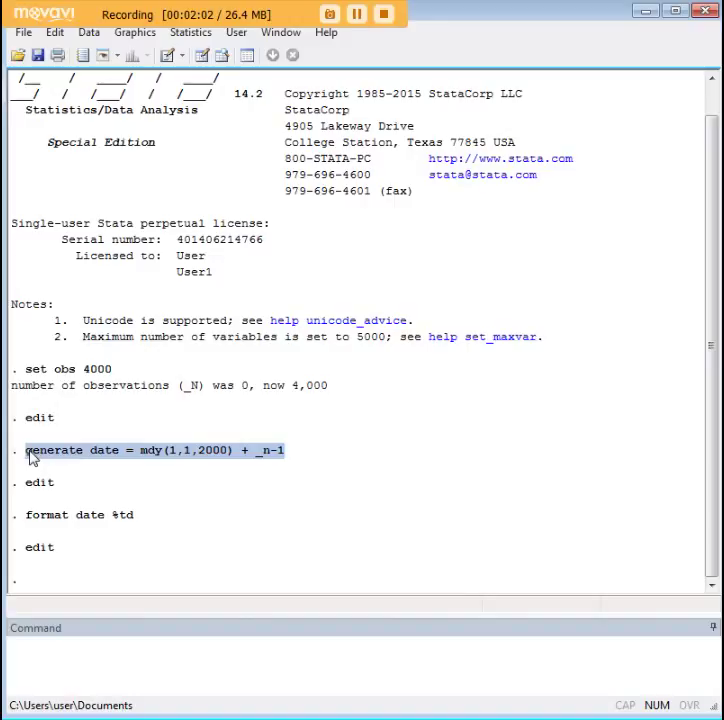
click(97, 458)
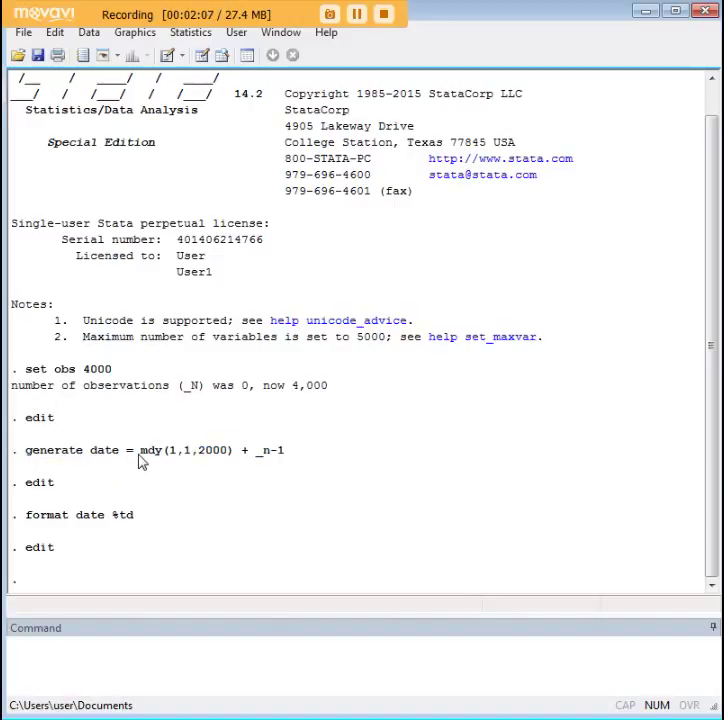
drag(141, 461, 162, 459)
drag(286, 452, 250, 457)
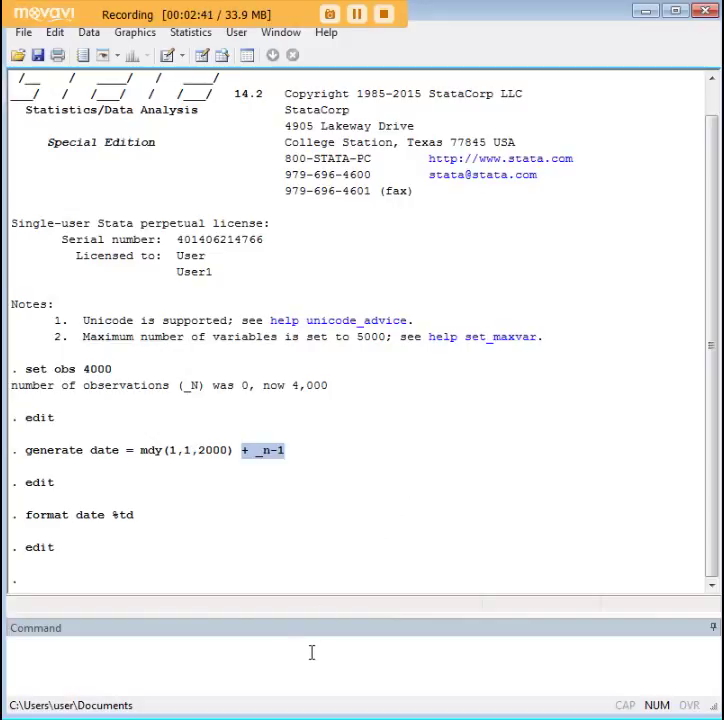
drag(134, 516, 107, 518)
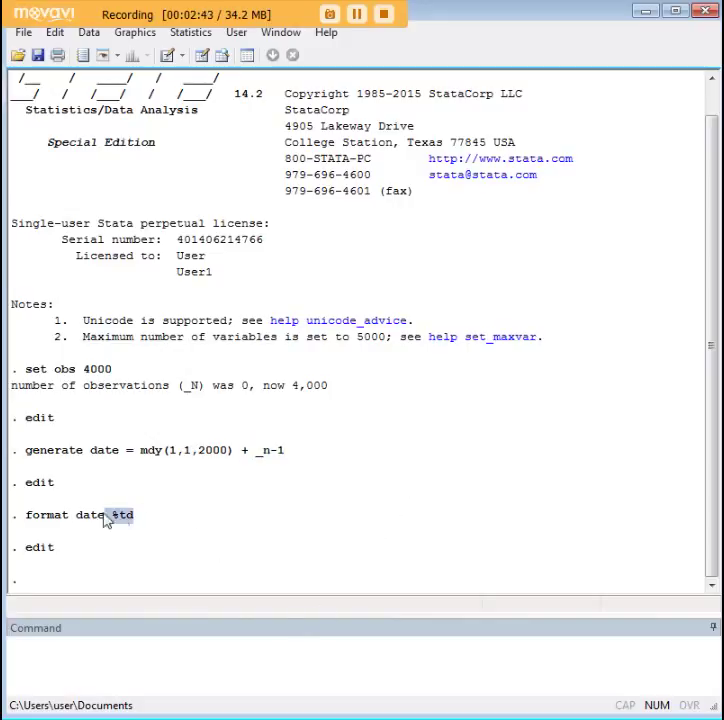
click(42, 533)
triple_click(26, 525)
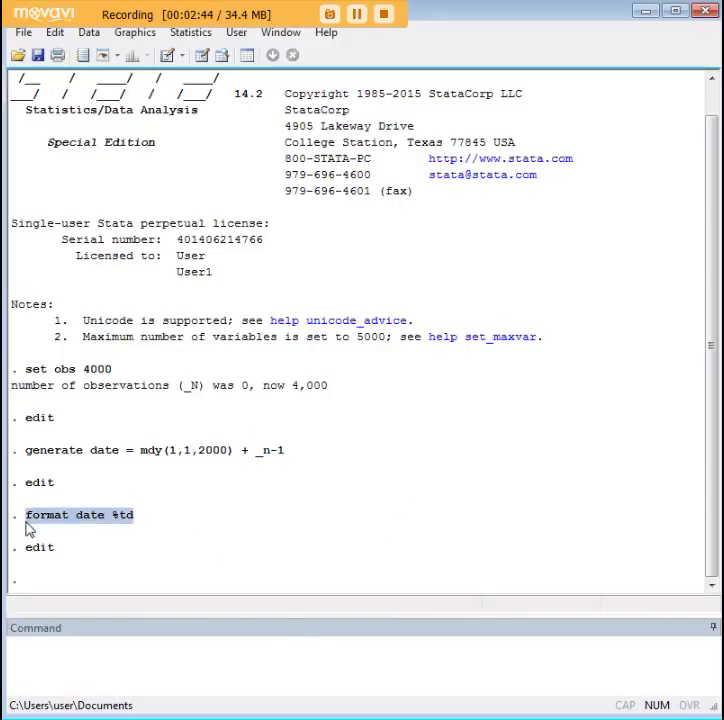
click(121, 524)
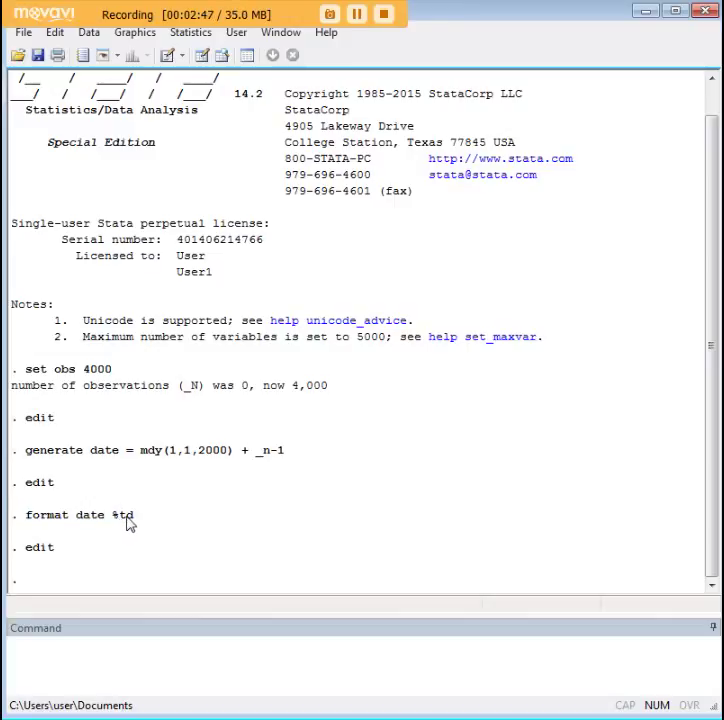
click(245, 658)
text(edit)
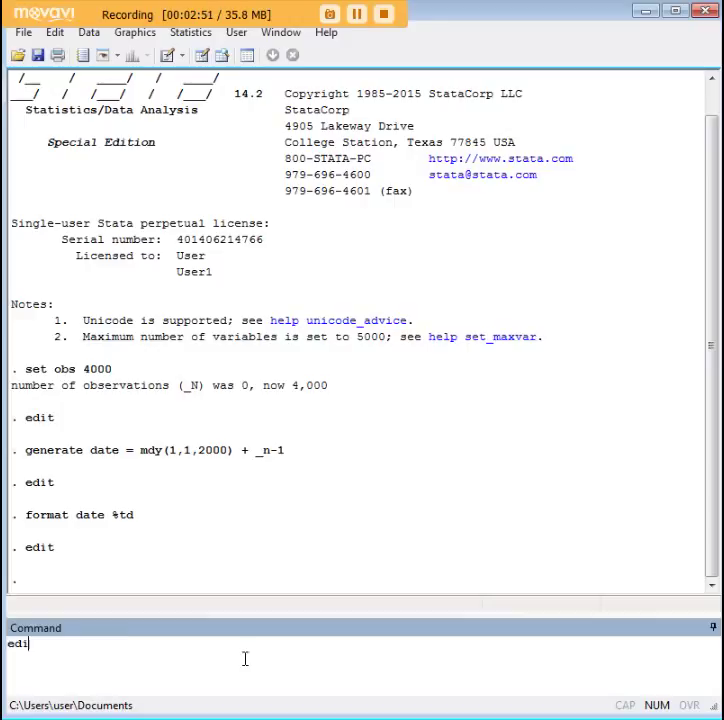
key(Return)
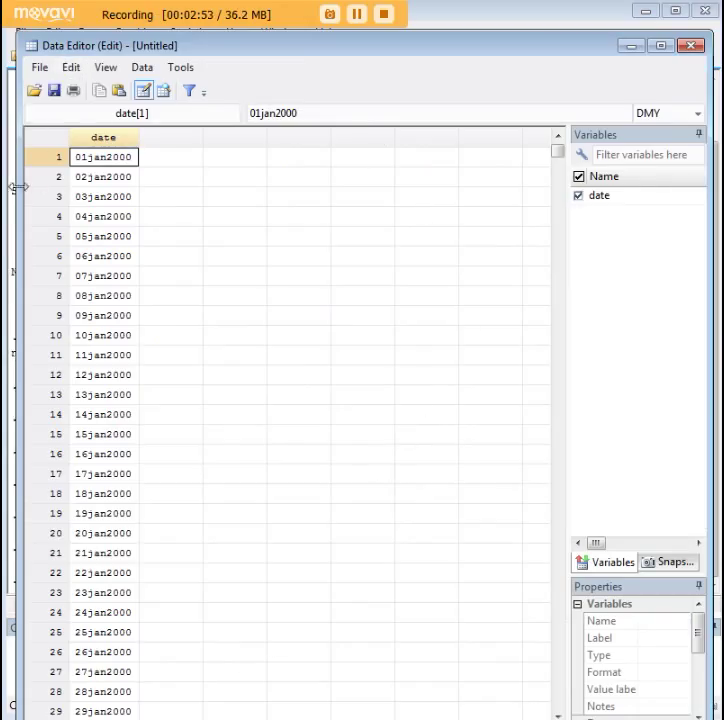
click(118, 182)
scroll(118, 328, down, 3)
scroll(118, 328, up, 3)
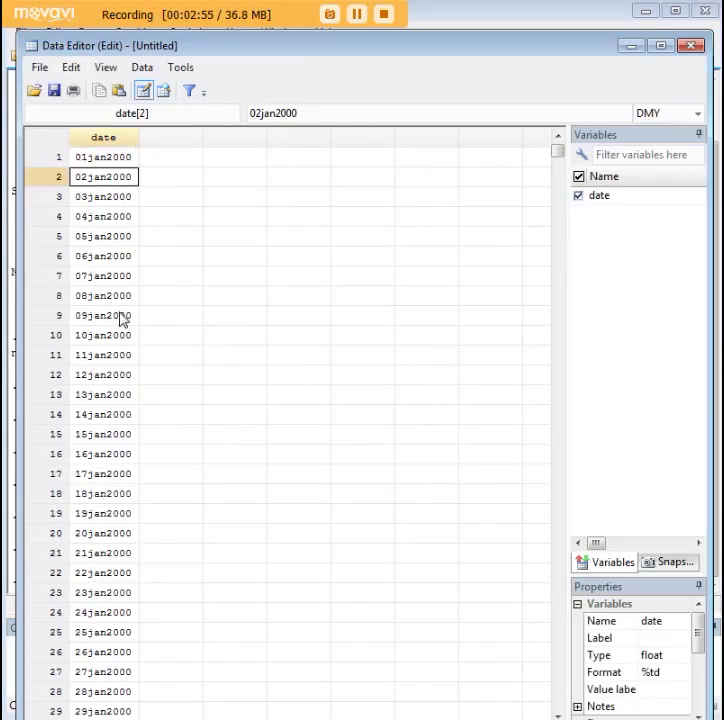
click(108, 297)
scroll(128, 340, down, 5)
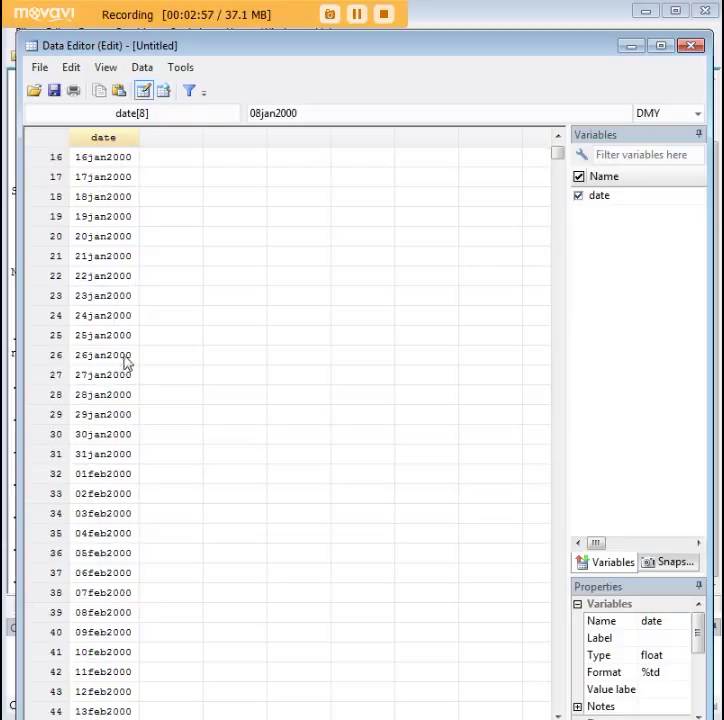
click(101, 258)
scroll(116, 360, down, 4)
click(105, 316)
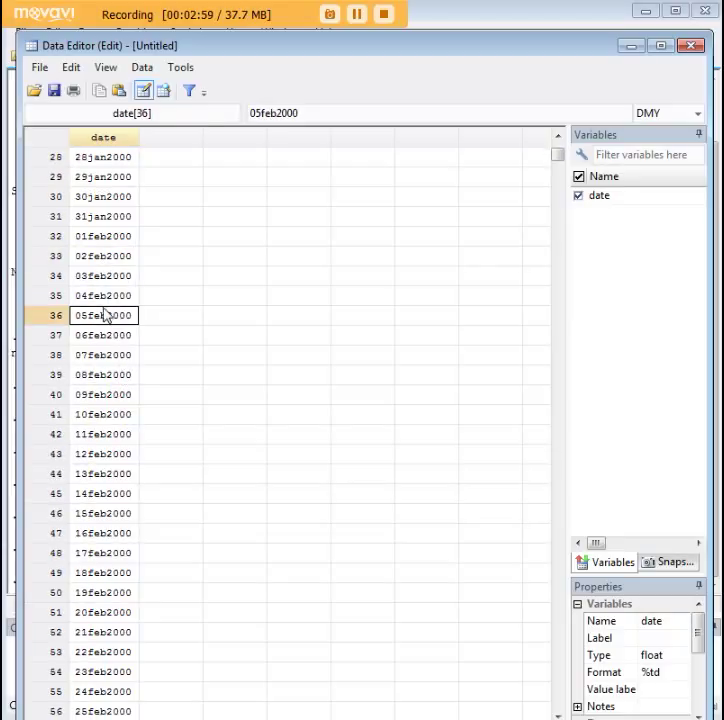
scroll(120, 350, down, 2)
scroll(125, 380, down, 2)
click(110, 355)
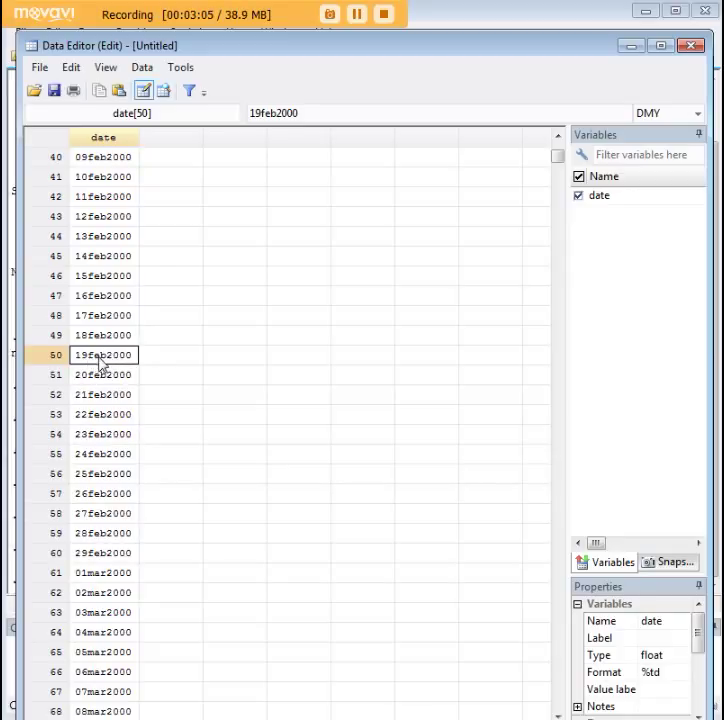
scroll(168, 364, up, 7)
scroll(168, 364, up, 6)
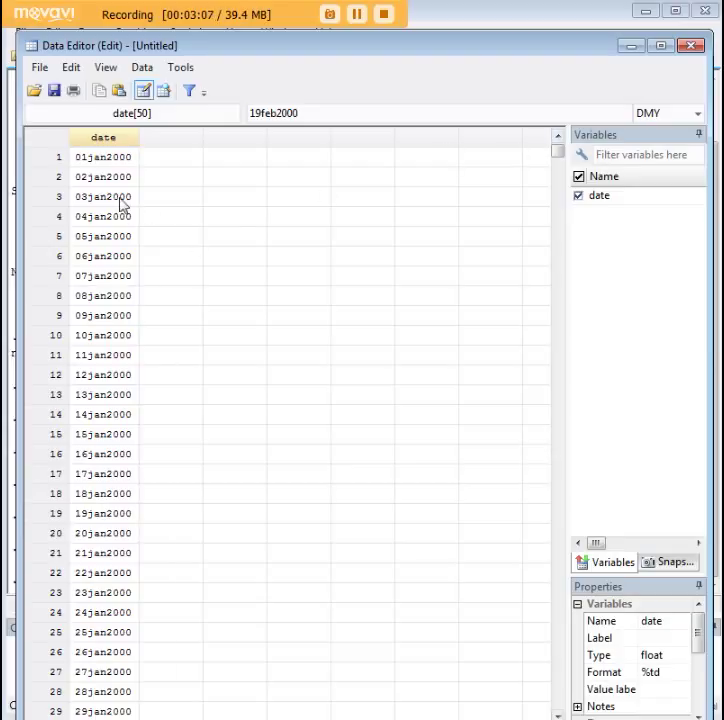
click(629, 47)
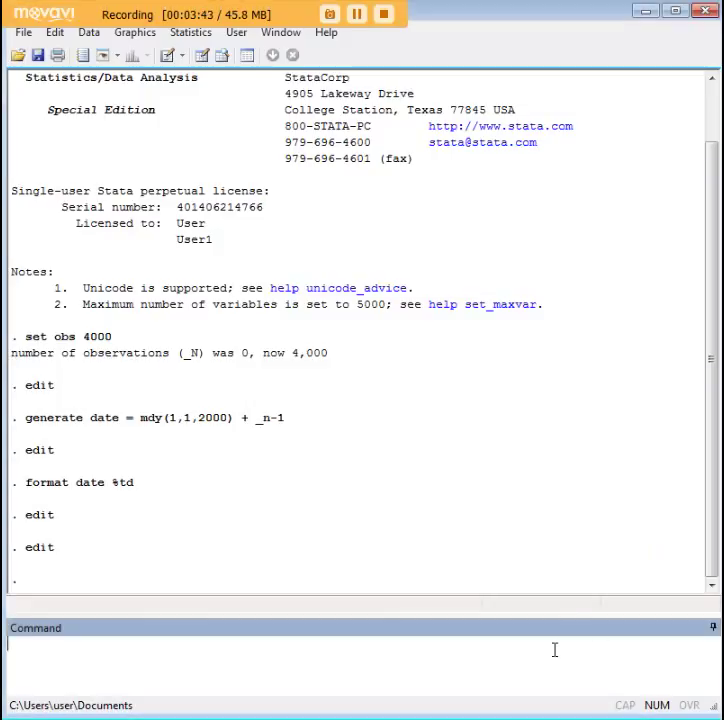
- Run clear, set obs 4000, generate date = mdy(1,1,2017) - _n+1 and format date %td
text(clear set obs 4000 generate date = mdy(1,1,2017) - _n+1 format date %td)
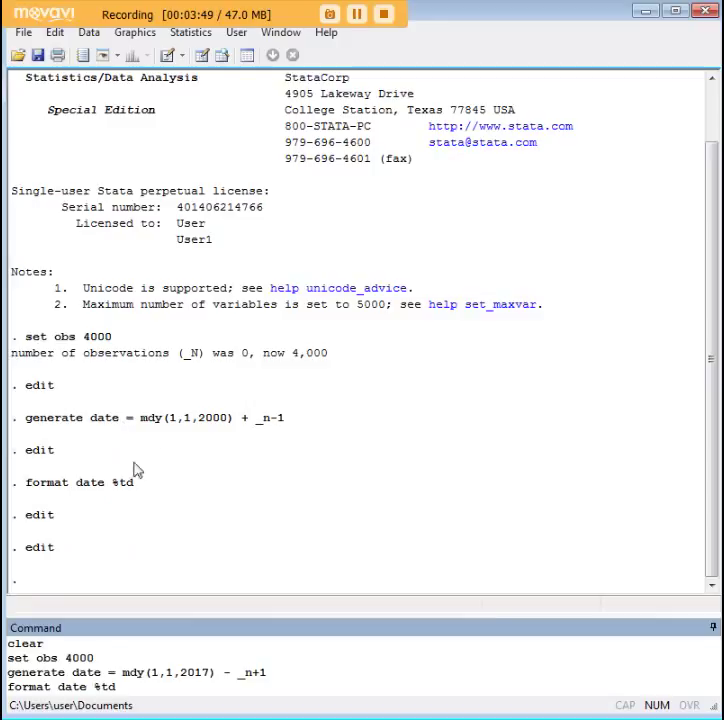
click(102, 657)
drag(123, 672, 140, 678)
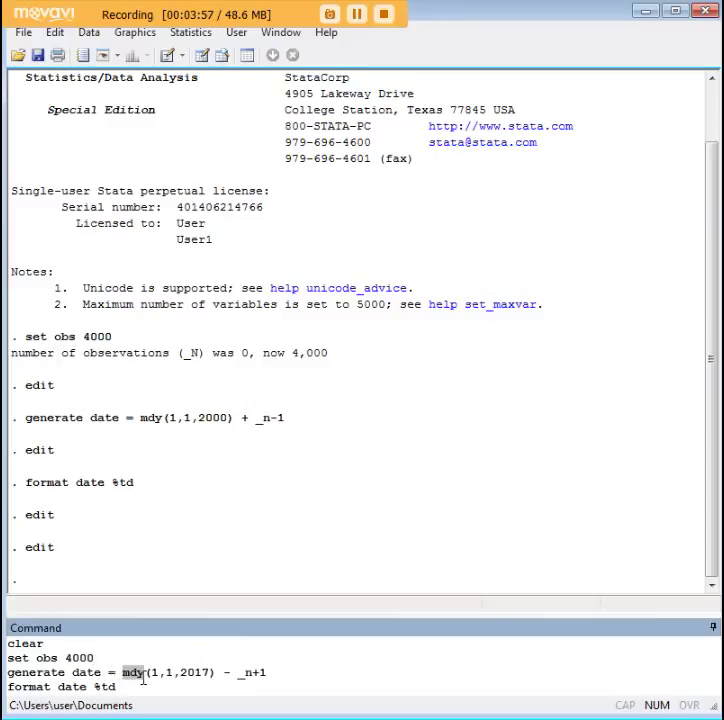
drag(152, 672, 210, 680)
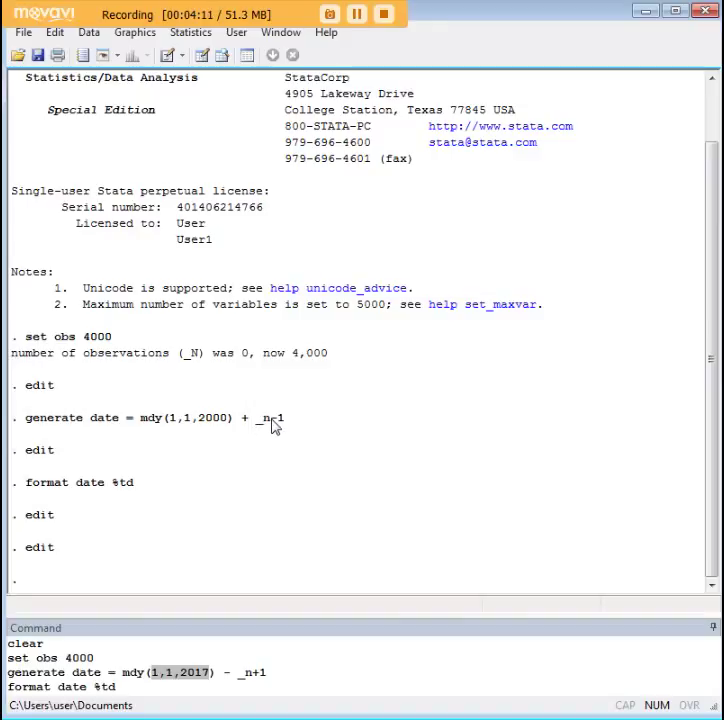
double_click(225, 672)
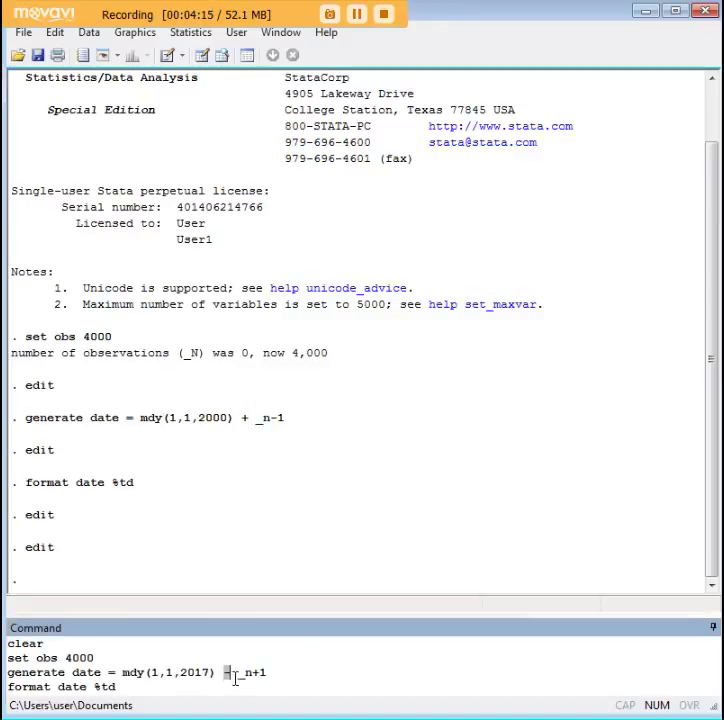
drag(246, 683, 246, 677)
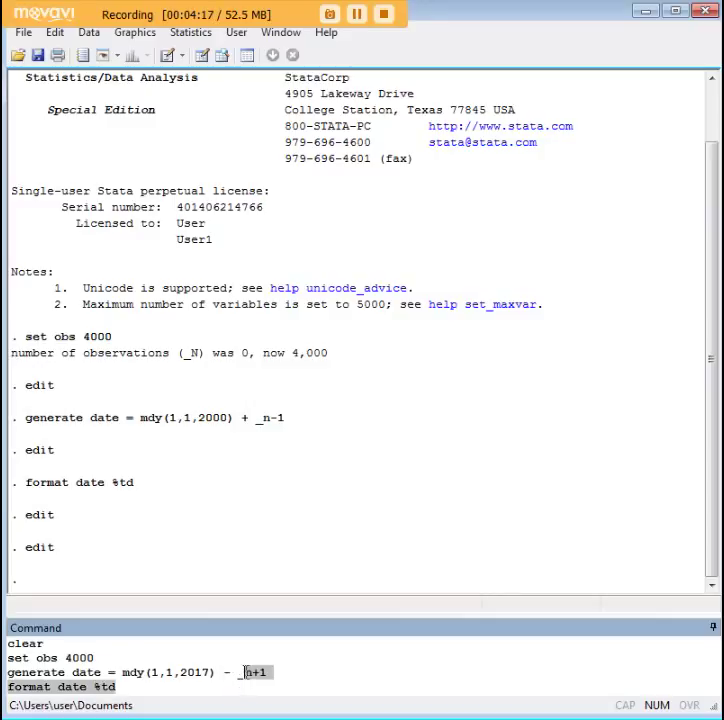
click(245, 677)
click(128, 686)
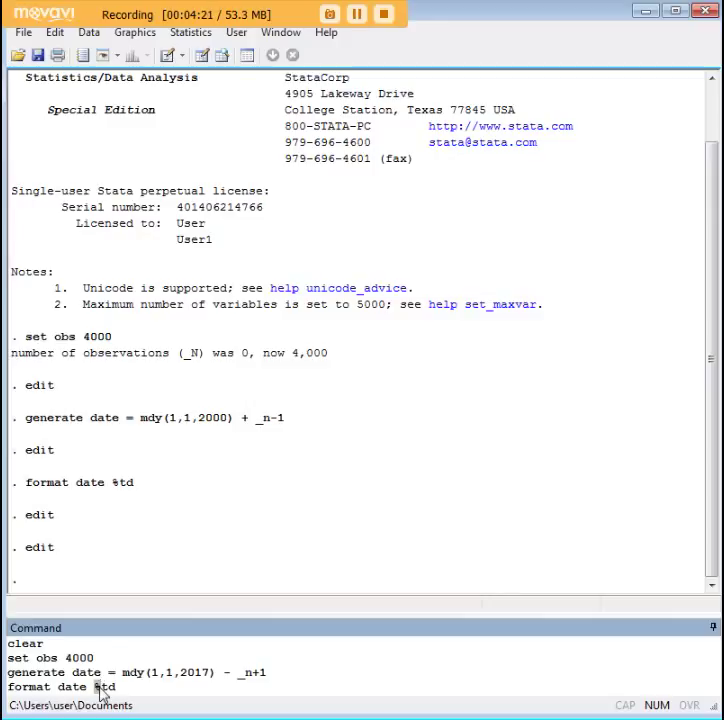
key(Return)
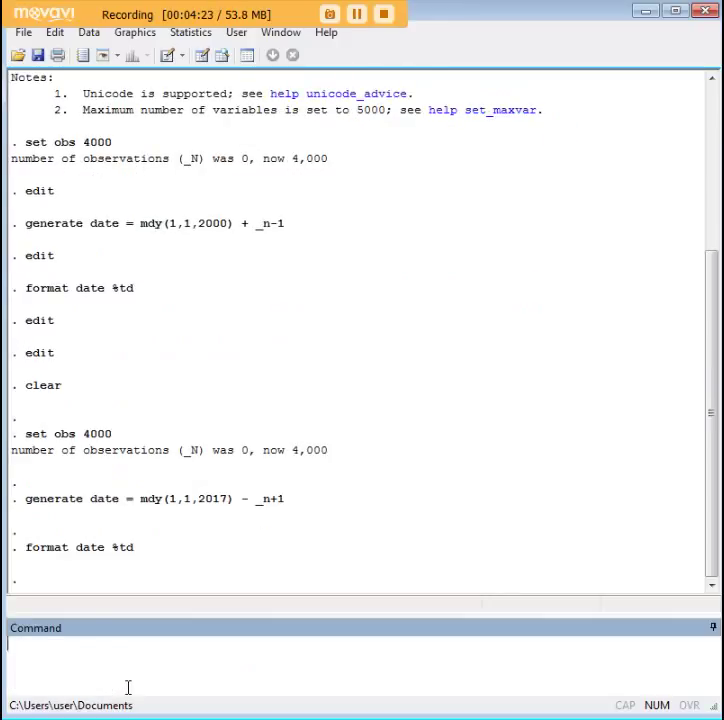
- Verify in the Data Editor that dates descend from 01jan2017 in row 1 to 20jan2006 in row 4000
text(edit)
key(Return)
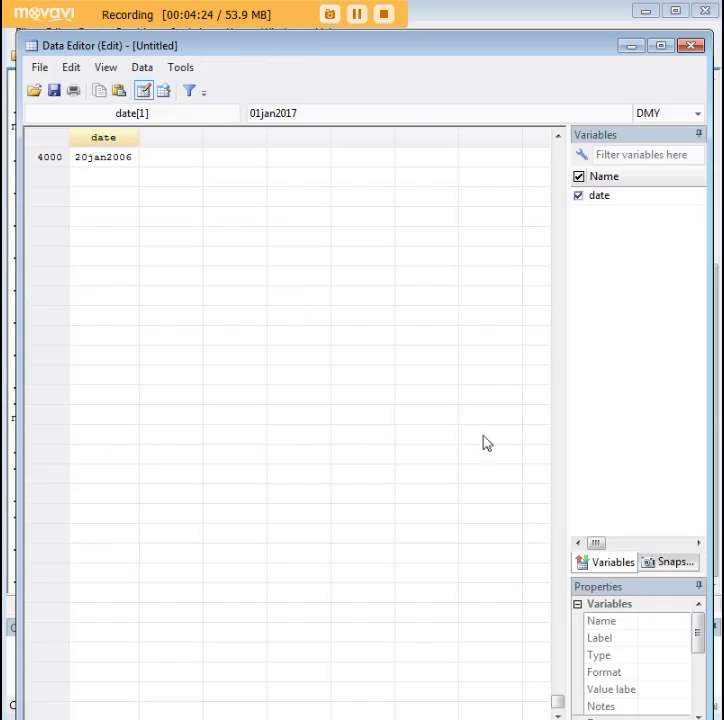
drag(558, 704, 470, 154)
click(103, 157)
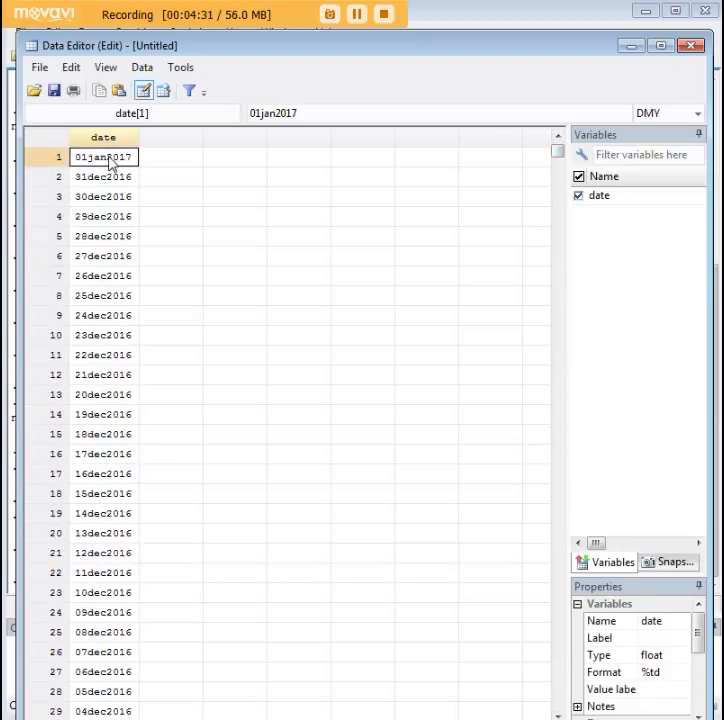
drag(558, 152, 559, 708)
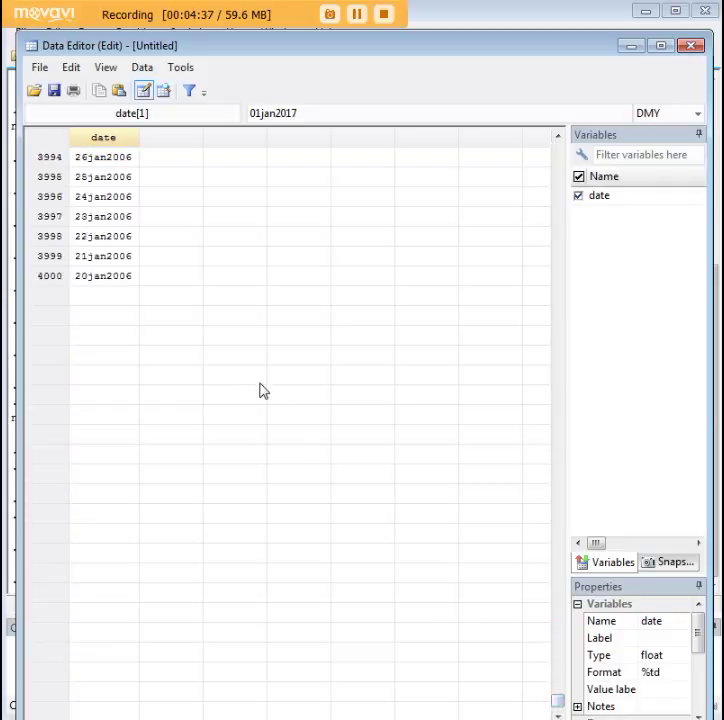
scroll(180, 350, up, 1)
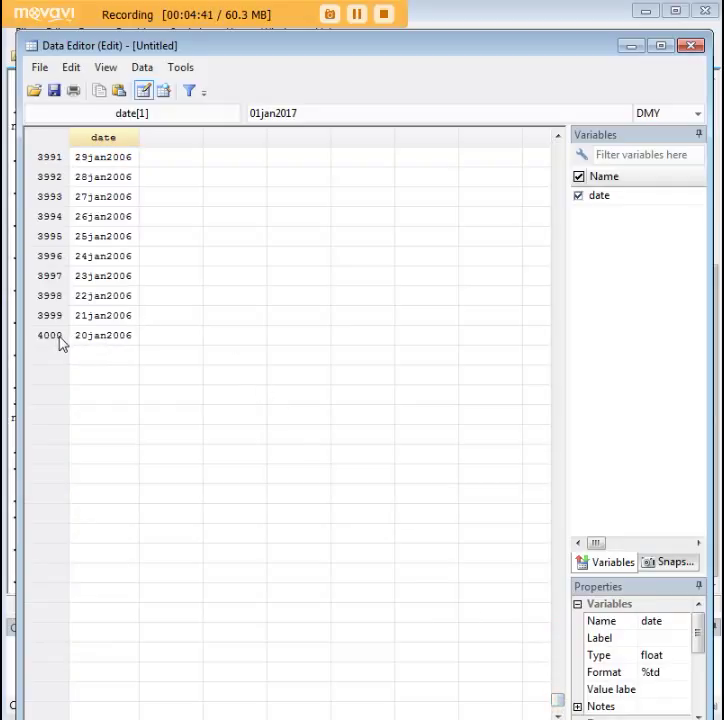
click(630, 46)
- Run sort date and check in the Data Editor that dates now ascend from 20jan2006
text(sort date)
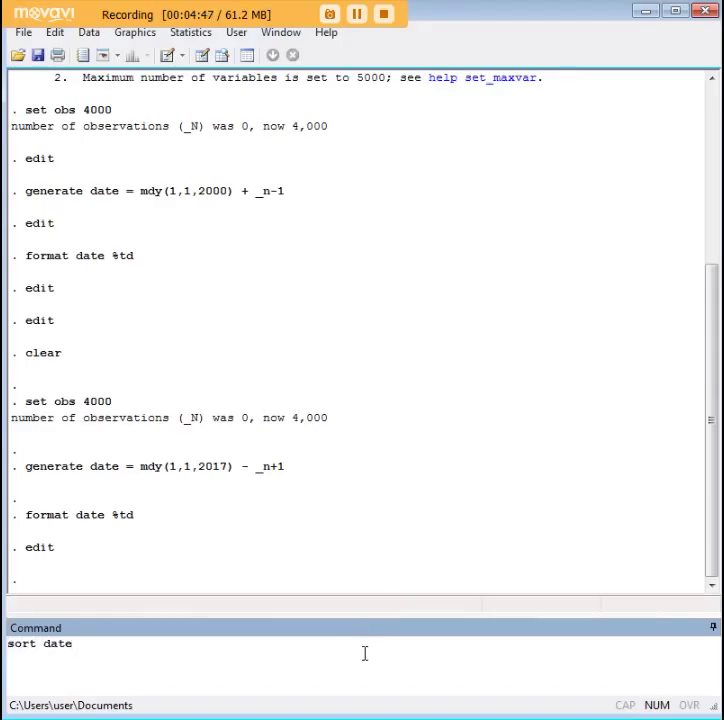
key(Return)
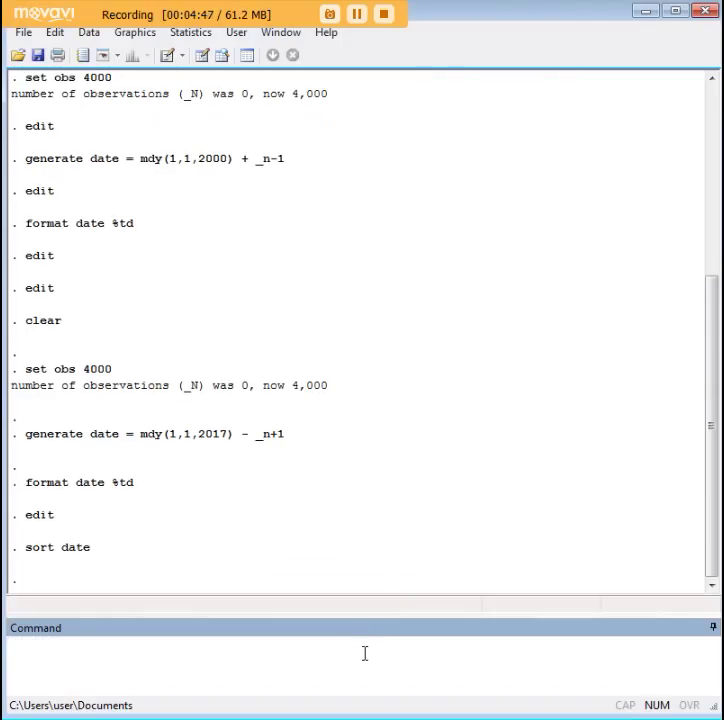
text(edit)
key(Return)
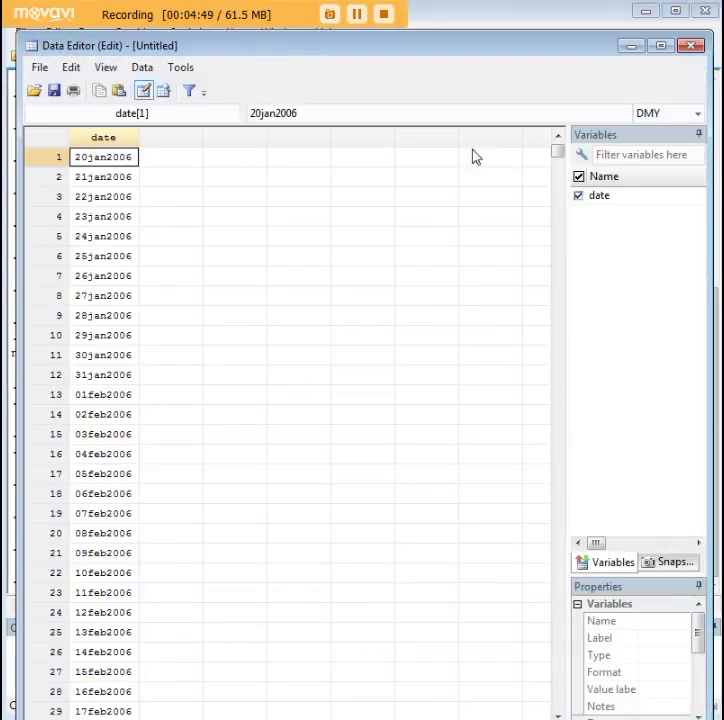
click(116, 163)
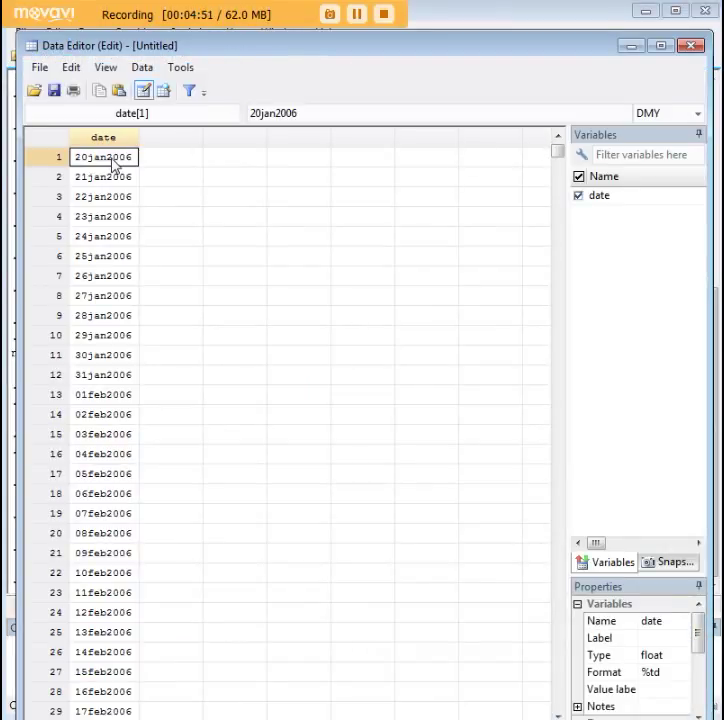
drag(557, 153, 582, 710)
click(627, 49)
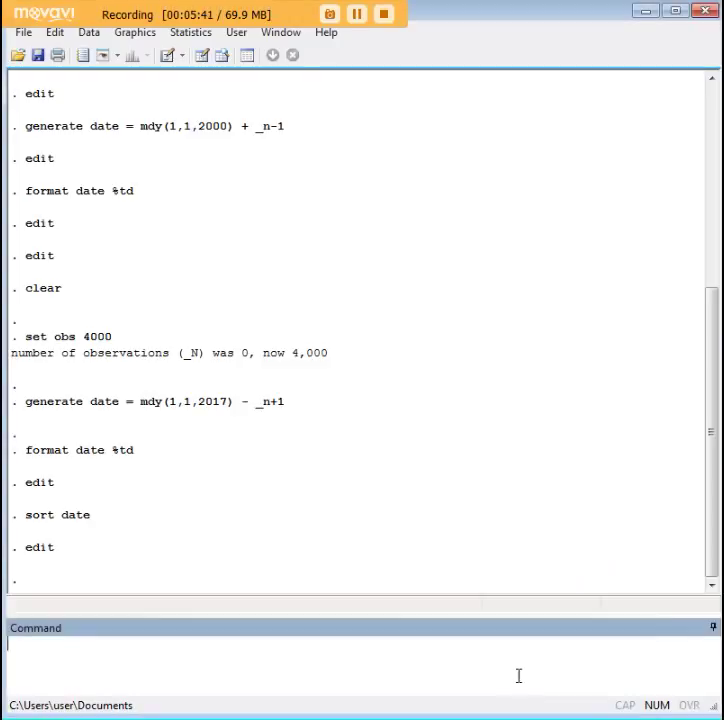
- Clear the dataset and paste the commands di mdy(1,1,1970) and di mdy(12,31,2017)
text(dlear)
key(Return)
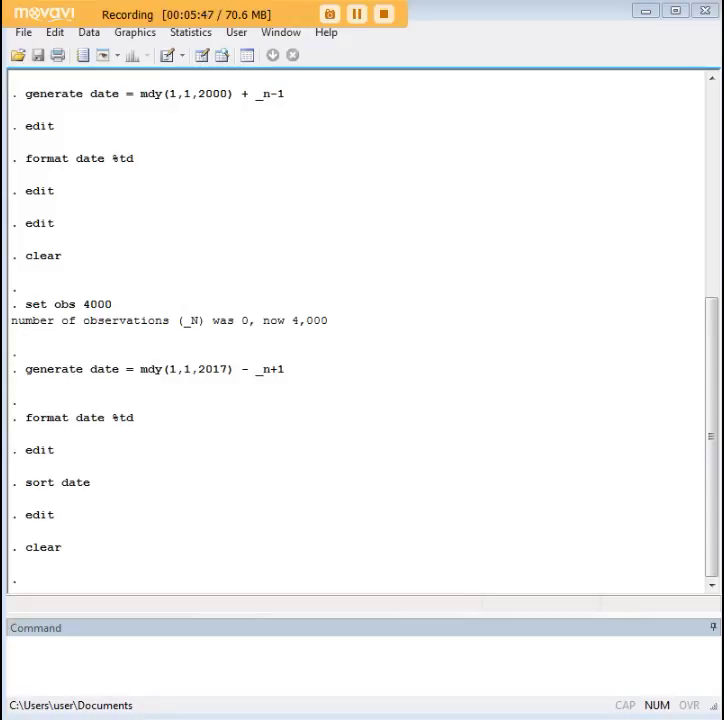
click(535, 654)
text(di mdy(1,1,1970) di mdy(12,31,2017))
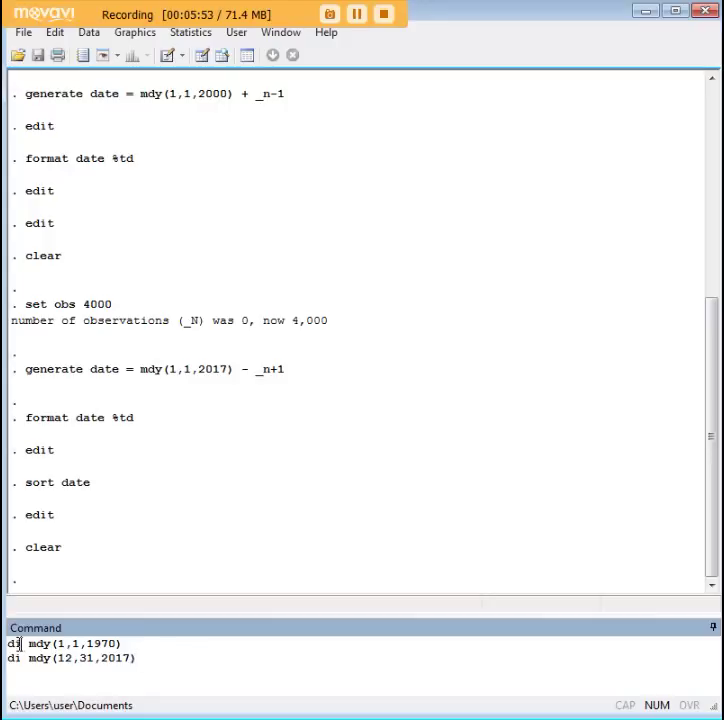
- Run both display commands, showing 3653 and 21184 in the results
drag(15, 644, 4, 644)
drag(27, 644, 57, 644)
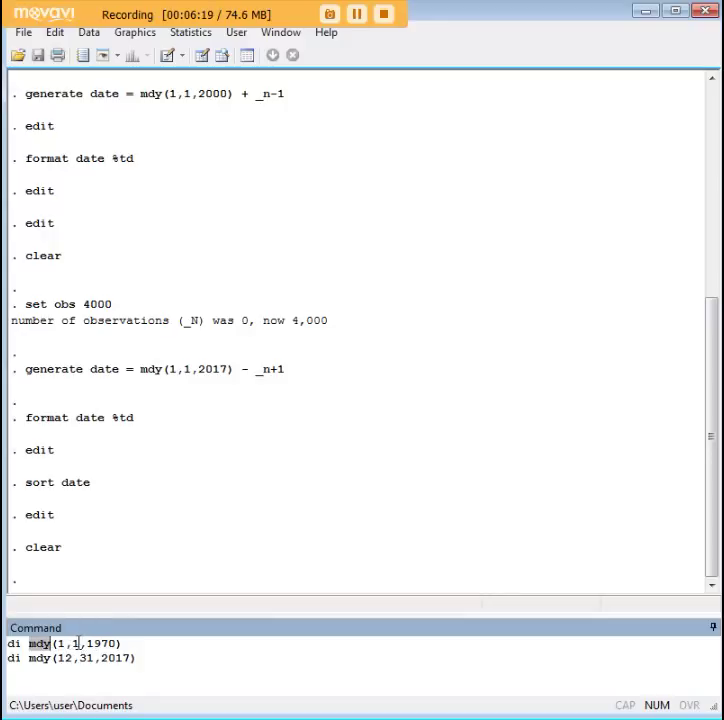
click(123, 643)
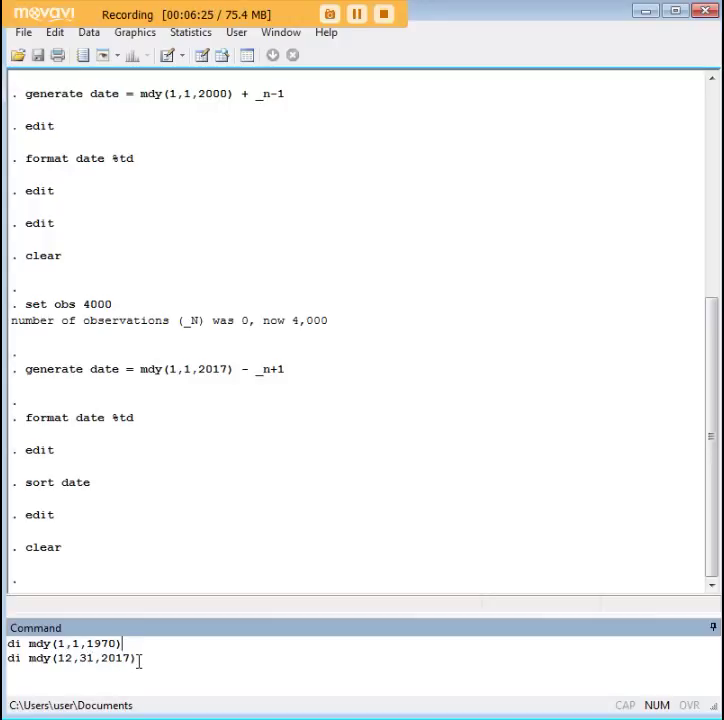
key(ctrl+a)
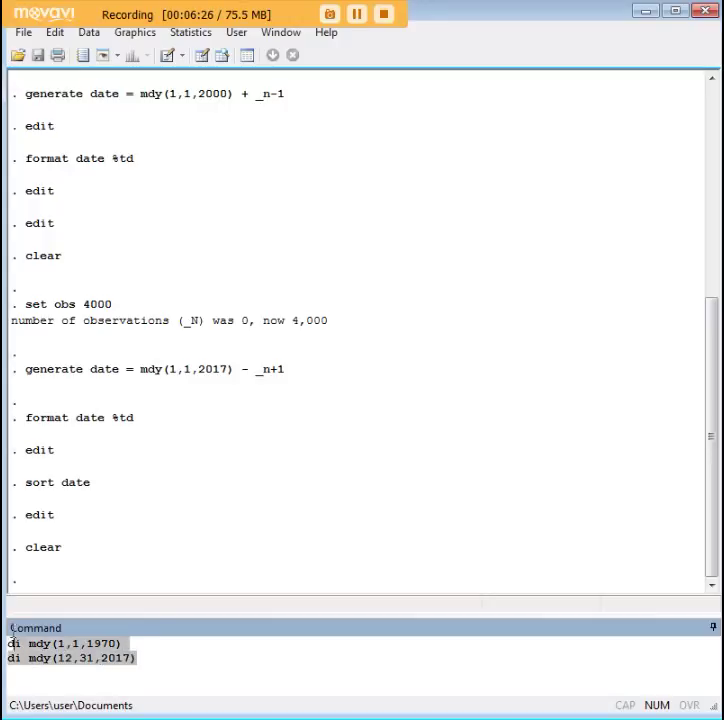
click(150, 659)
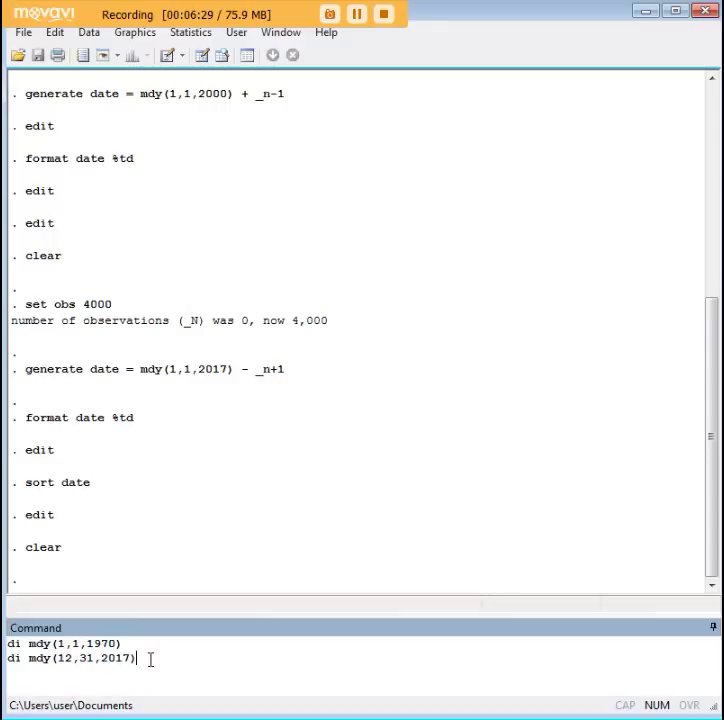
key(Return)
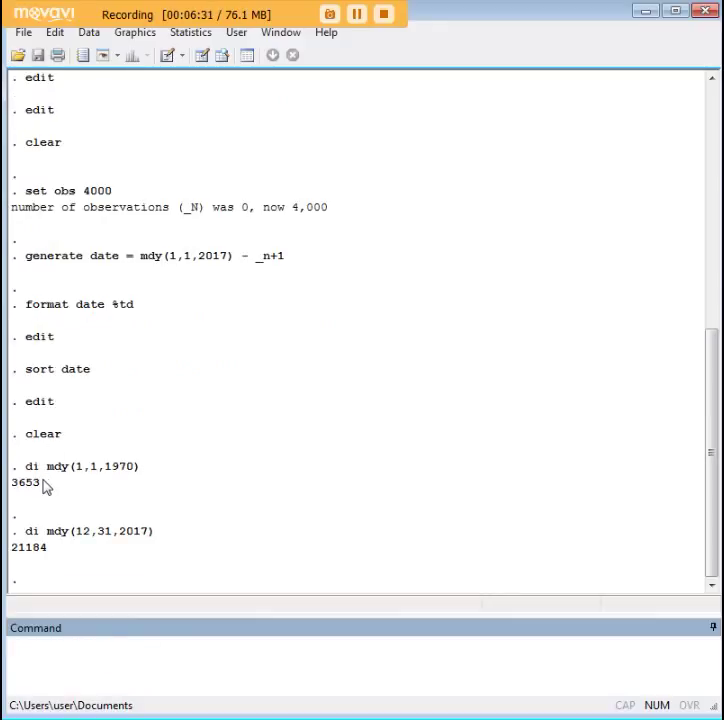
- Highlight the 3653 and 21184 results in the Results window
drag(45, 487, 15, 487)
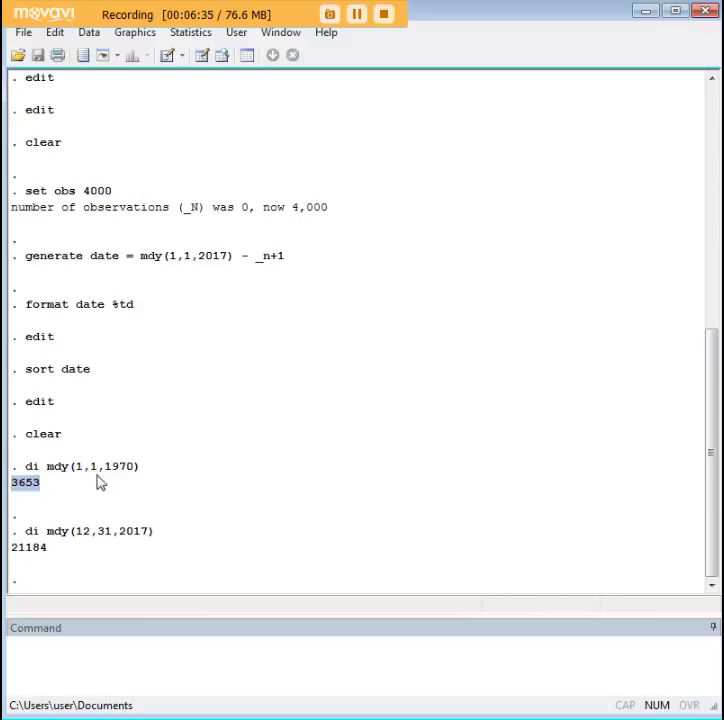
click(41, 490)
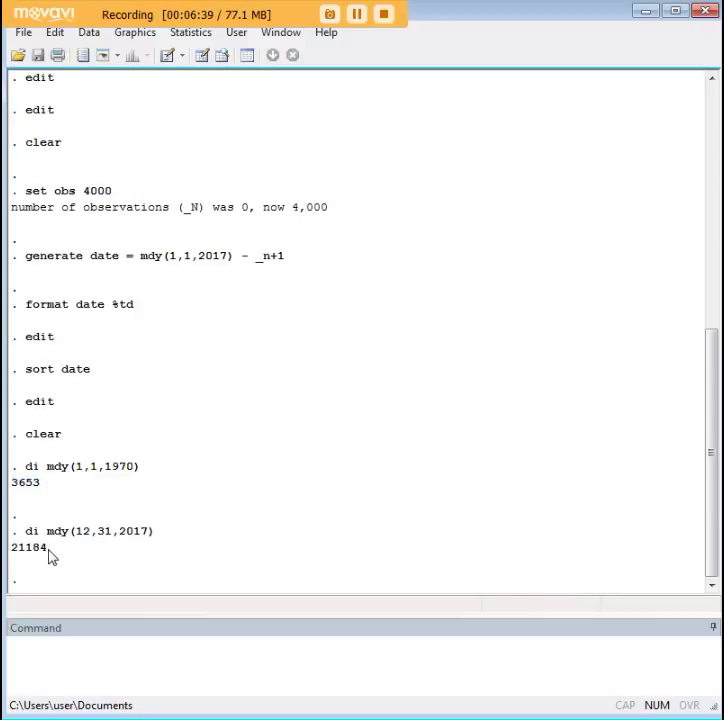
drag(50, 557, 15, 557)
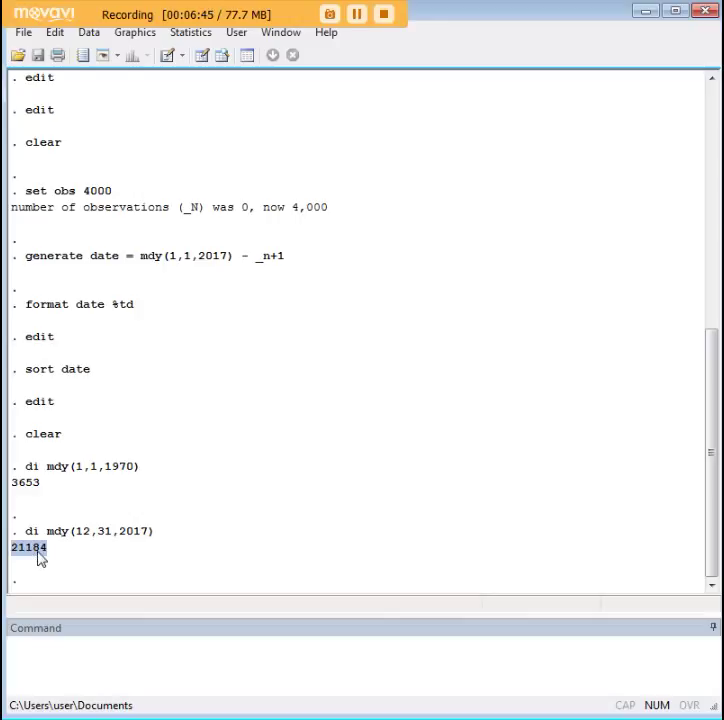
click(87, 556)
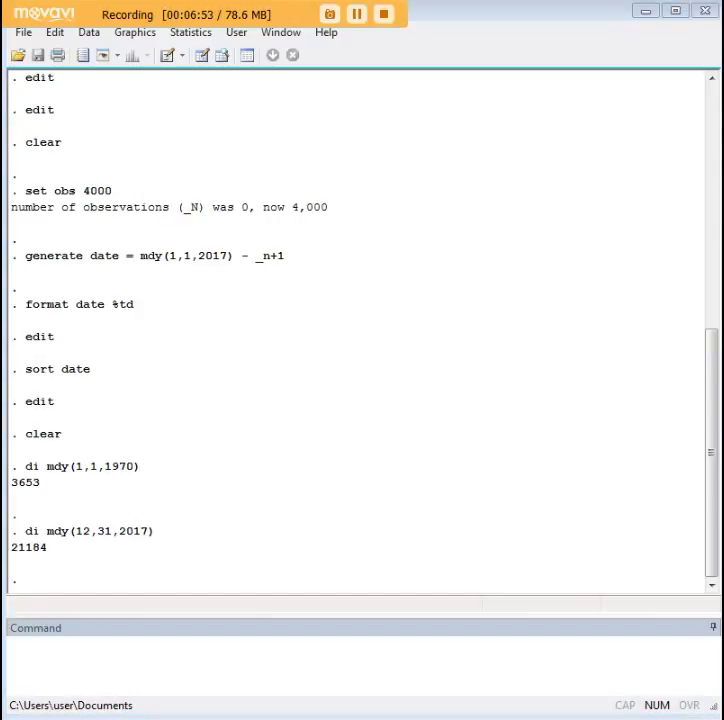
- Paste di mdy(12,31,2017) - mdy(1,1,1970) into the Command window
click(506, 640)
text(di mdy(12,31,2017) - mdy(1,1,1970))
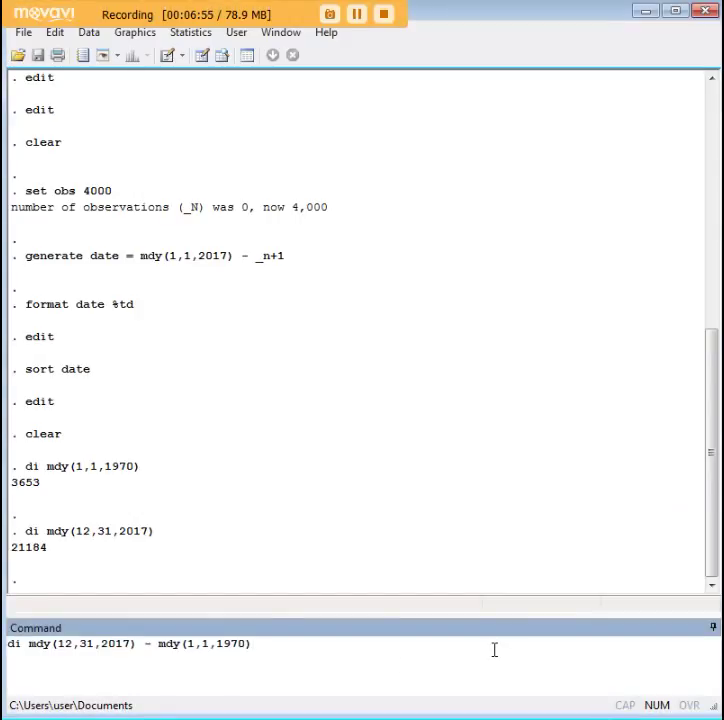
drag(24, 643, 8, 643)
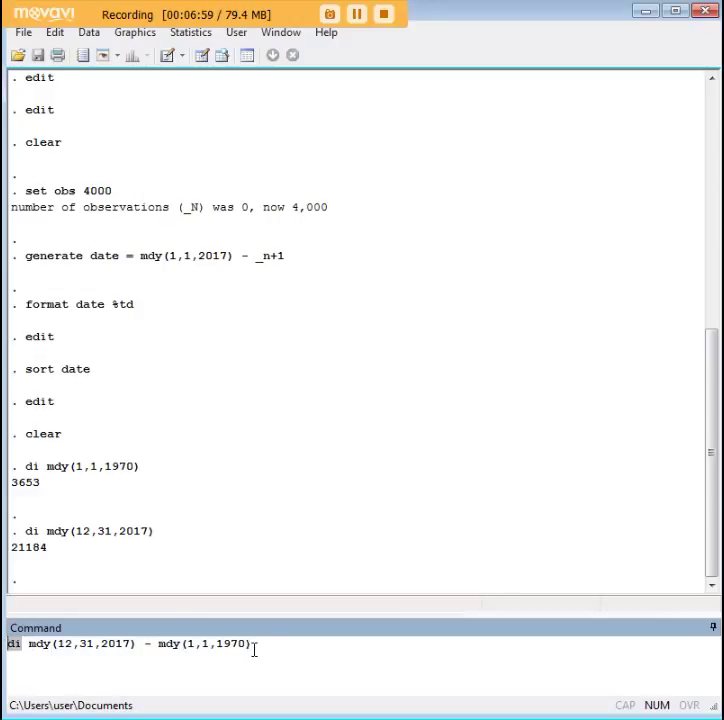
- Run di mdy(12,31,2017) - mdy(1,1,1970) and highlight the 17531-day result
drag(254, 648, 52, 648)
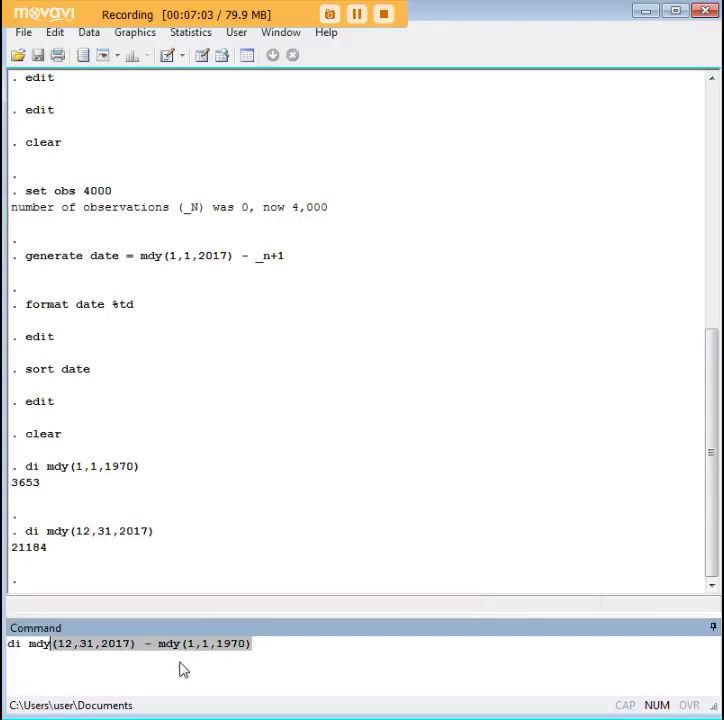
double_click(18, 646)
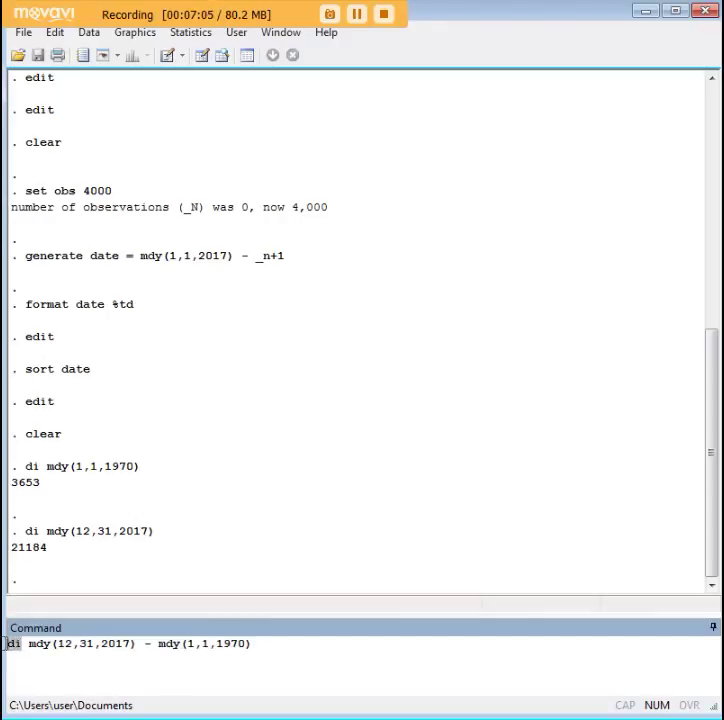
drag(30, 645, 129, 656)
click(92, 644)
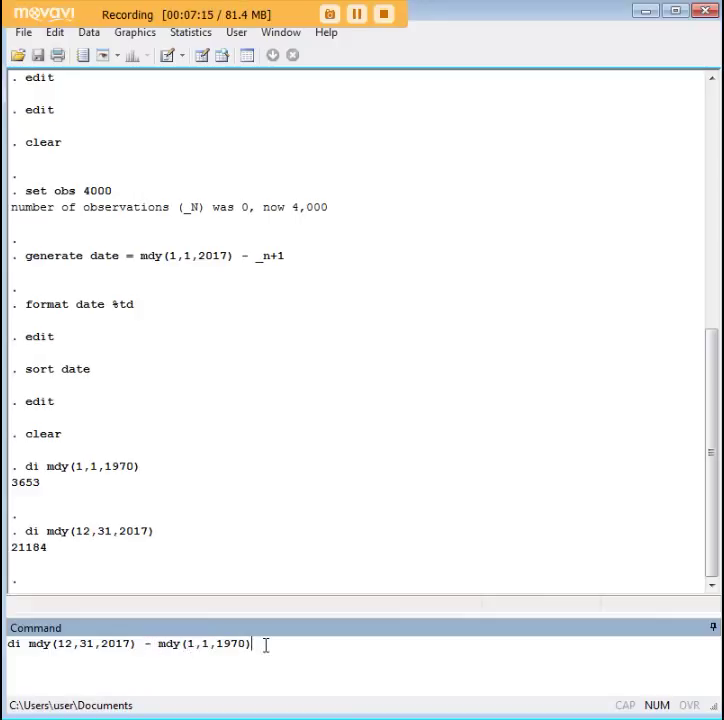
key(Return)
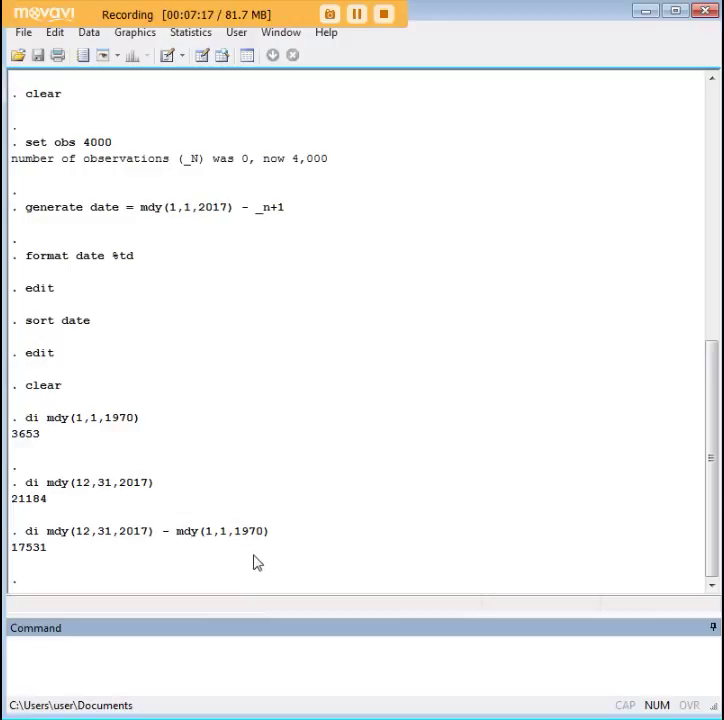
drag(52, 550, 16, 555)
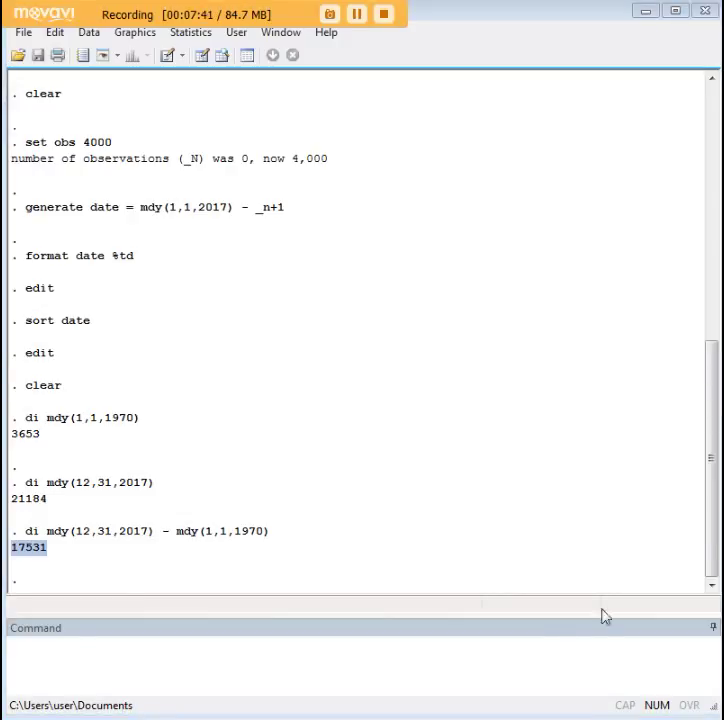
click(457, 659)
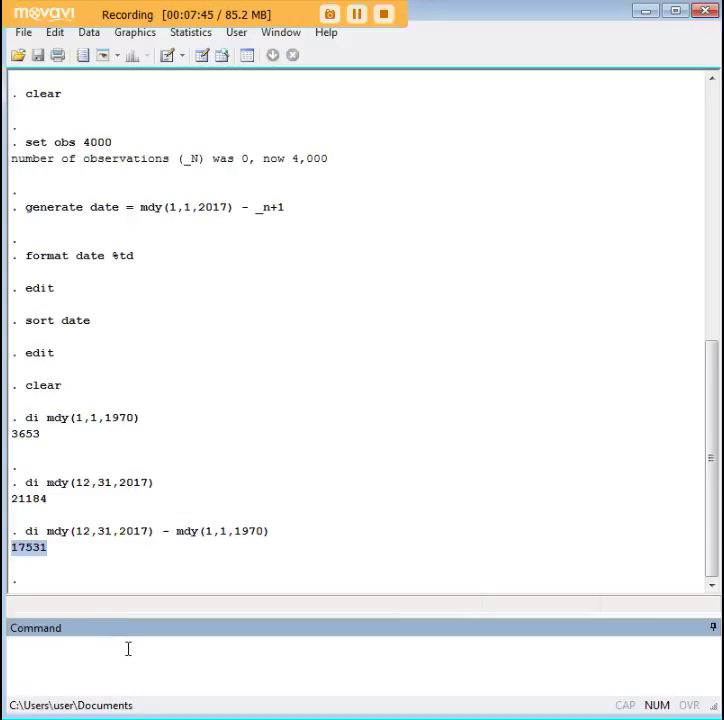
- Run 'set obs 17532' to give the empty dataset 17,532 observations
text(set obs 17532)
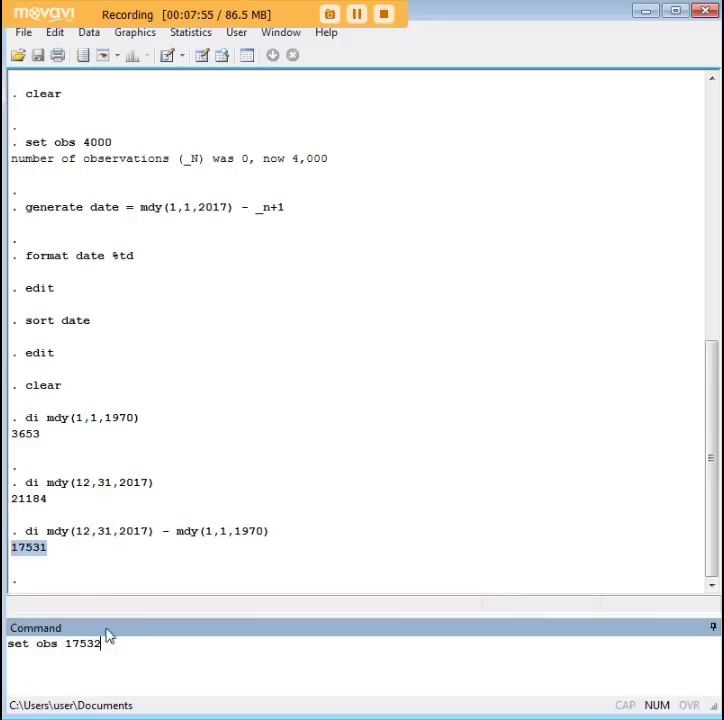
drag(52, 555, 16, 552)
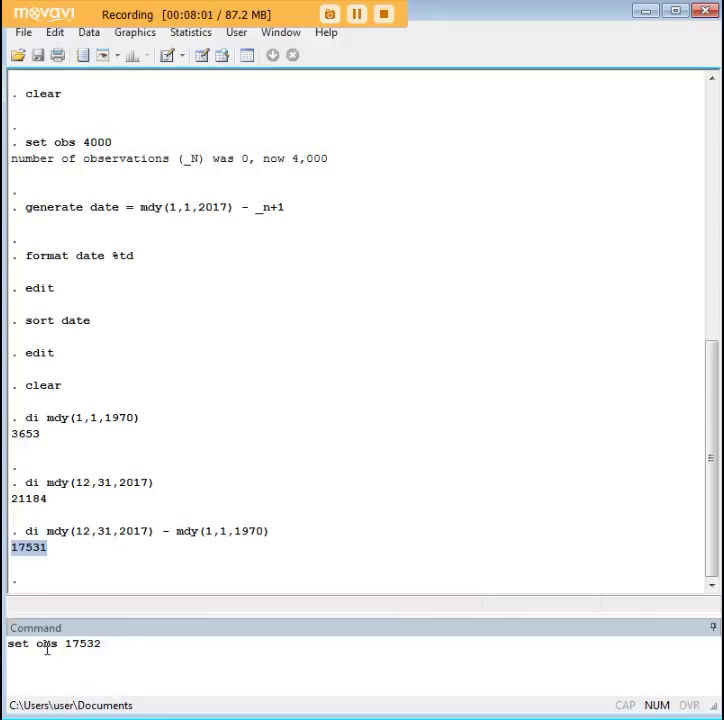
click(106, 645)
key(Return)
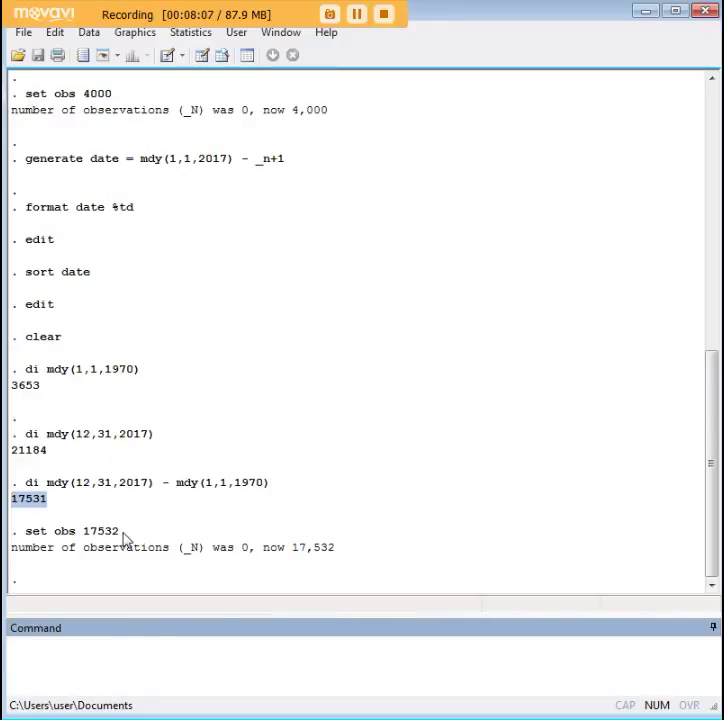
- Open the Data Editor with 'edit' to check the 17532 rows, then minimize it
text(edit)
key(Return)
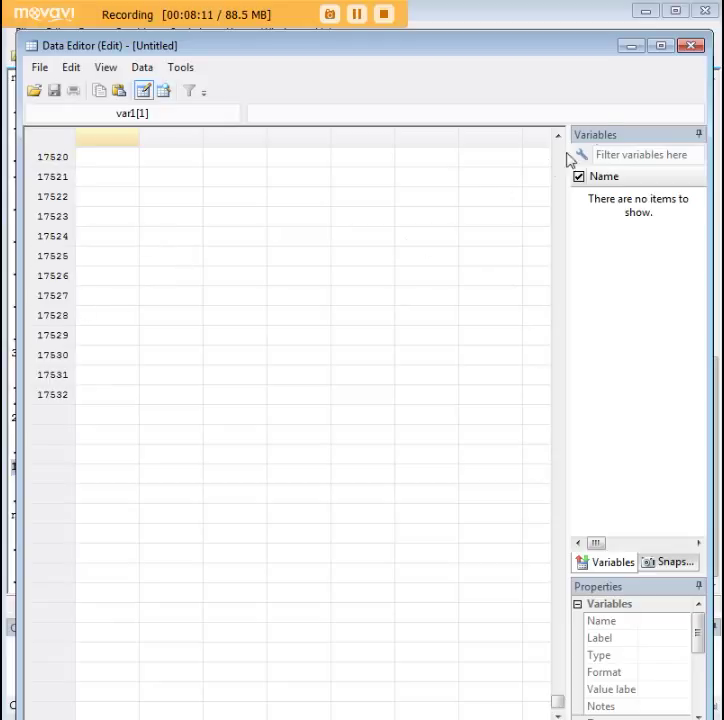
click(631, 47)
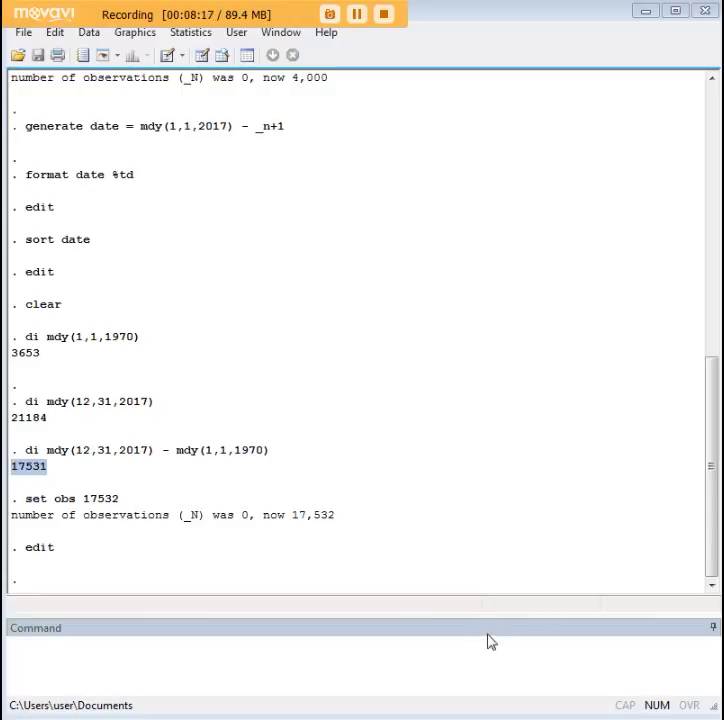
- Paste and run 'gen date = mdy(1,1,1970) + _n-1' to create the daily date variable
click(347, 654)
text(gen date = mdy(1,1,1970) + _n-1)
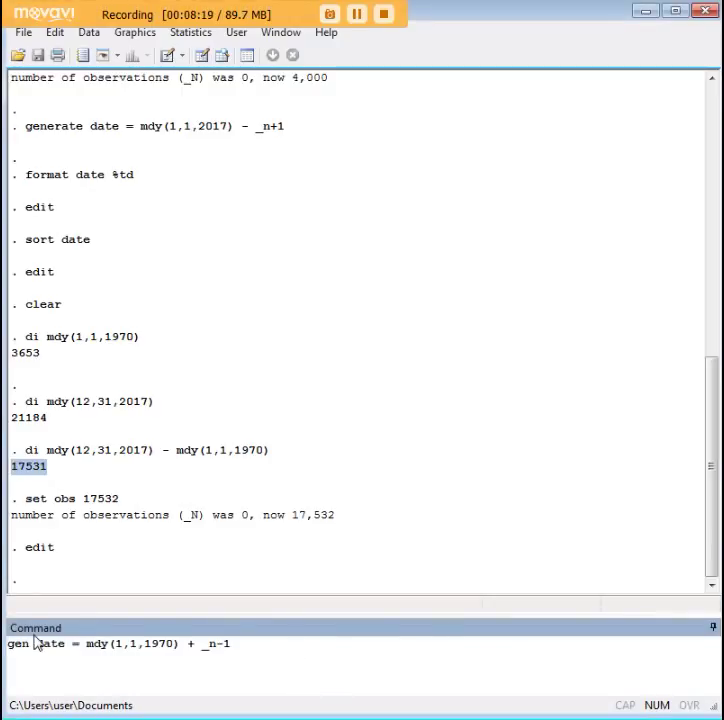
click(35, 643)
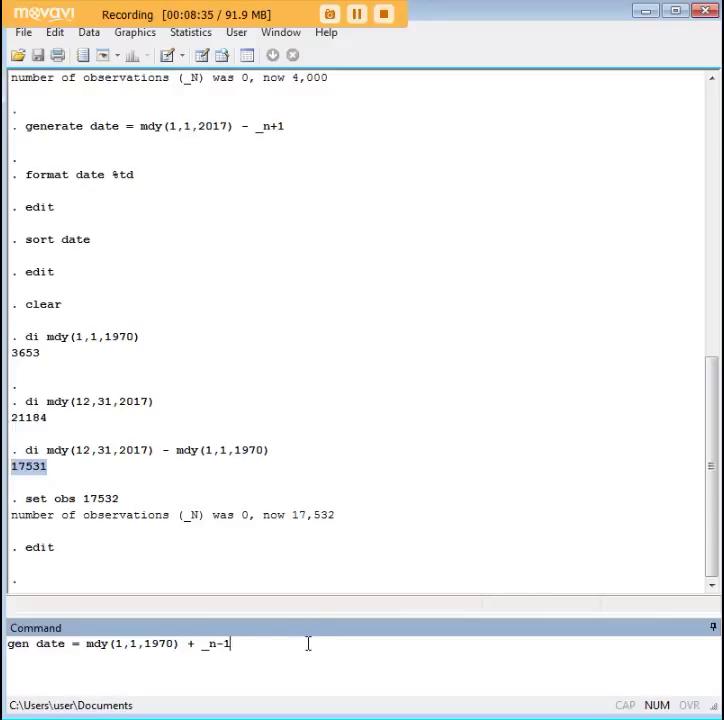
key(Return)
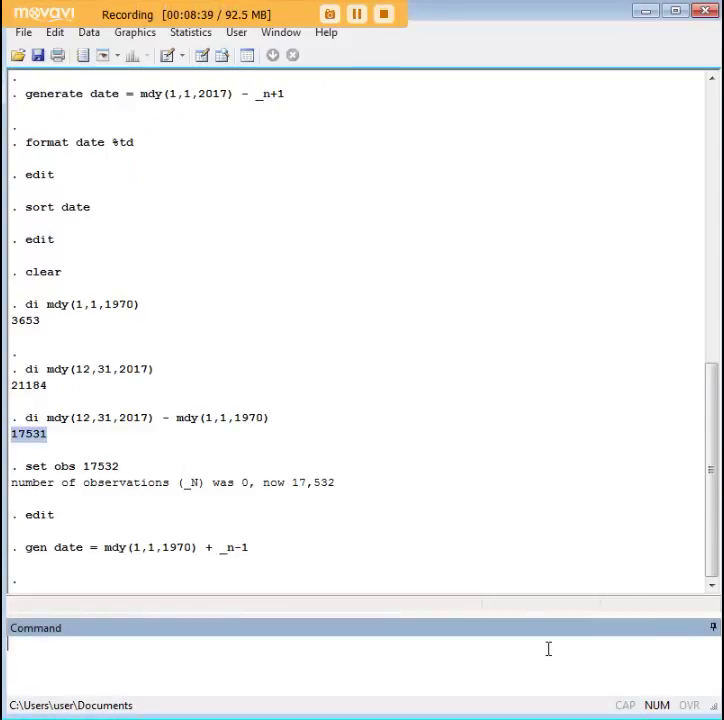
- Apply 'format date %td' to the date variable and open the Data Editor
text(format date %td)
key(Return)
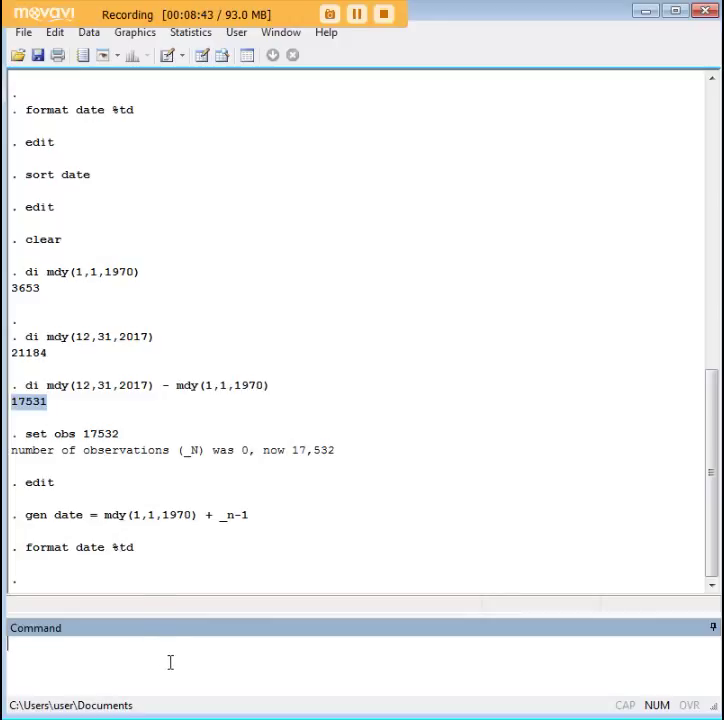
text(edit)
key(Return)
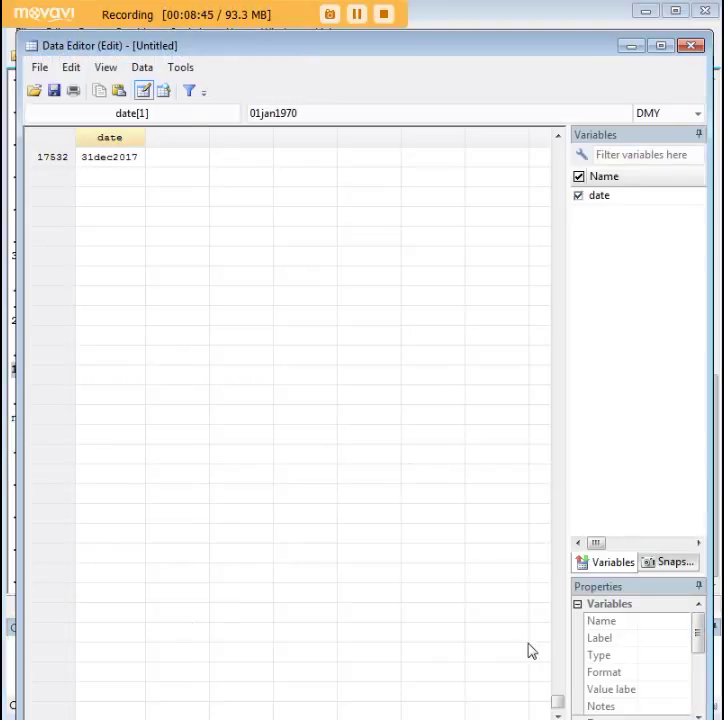
- Check the dates run 01jan1970 to 31dec2017 at row 17532, close the editor, and highlight 17532 and 17531
drag(557, 698, 538, 145)
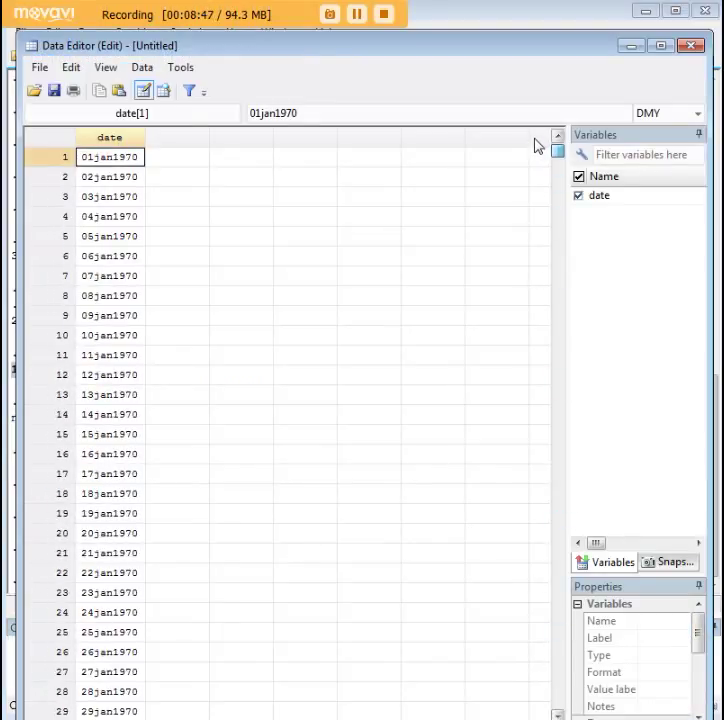
click(116, 160)
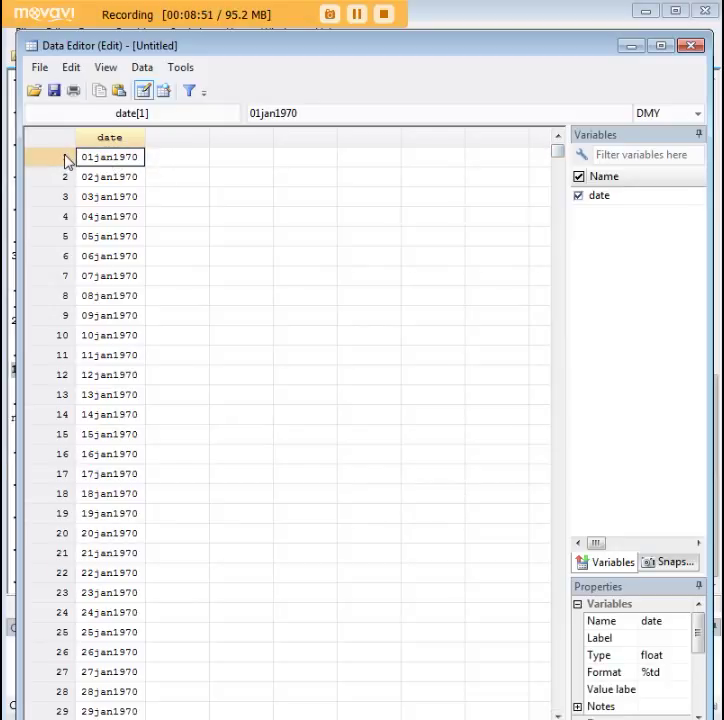
drag(560, 153, 540, 704)
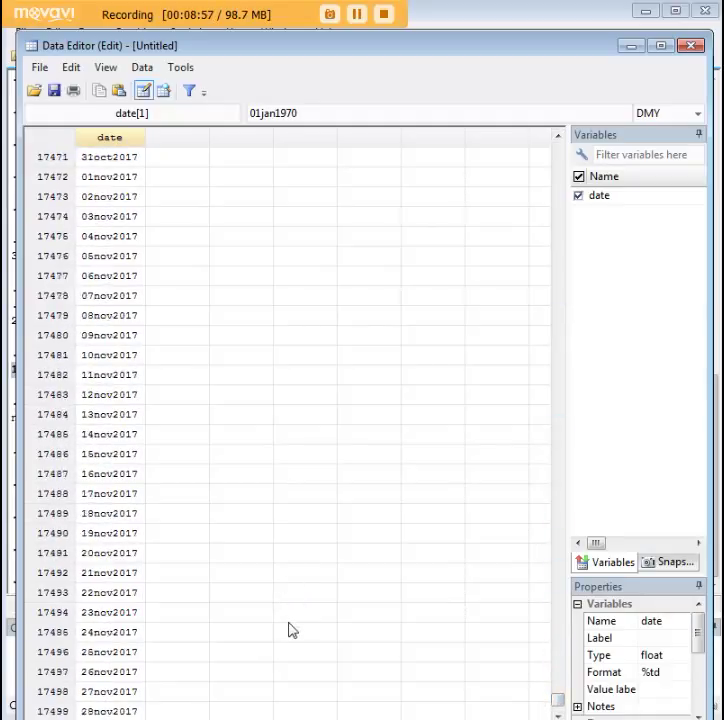
scroll(290, 630, down, 15)
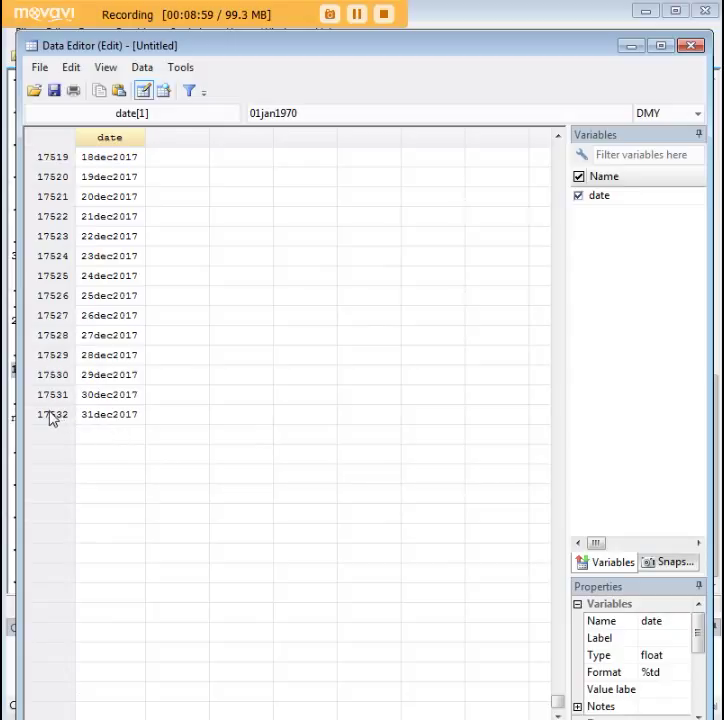
click(53, 418)
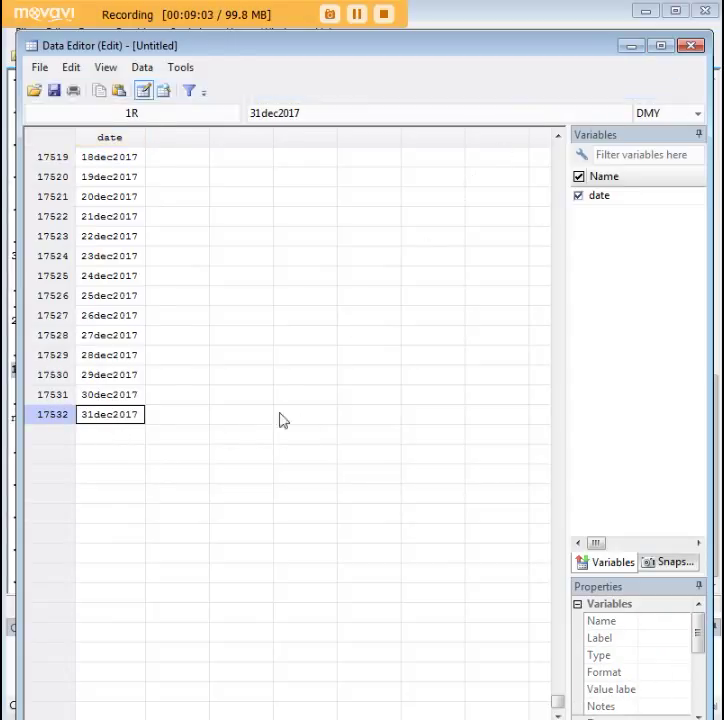
key(alt+F4)
drag(121, 402, 83, 403)
drag(12, 352, 47, 371)
click(57, 361)
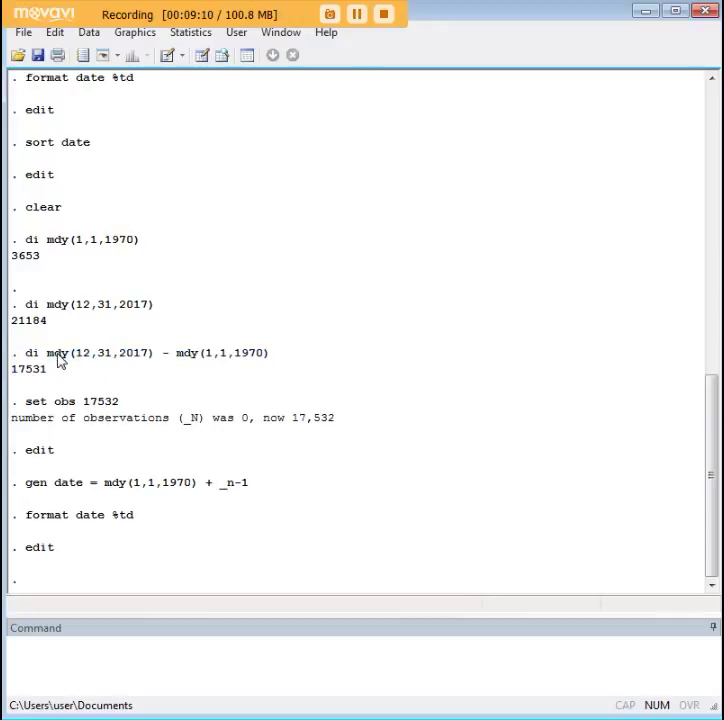
drag(47, 369, 15, 368)
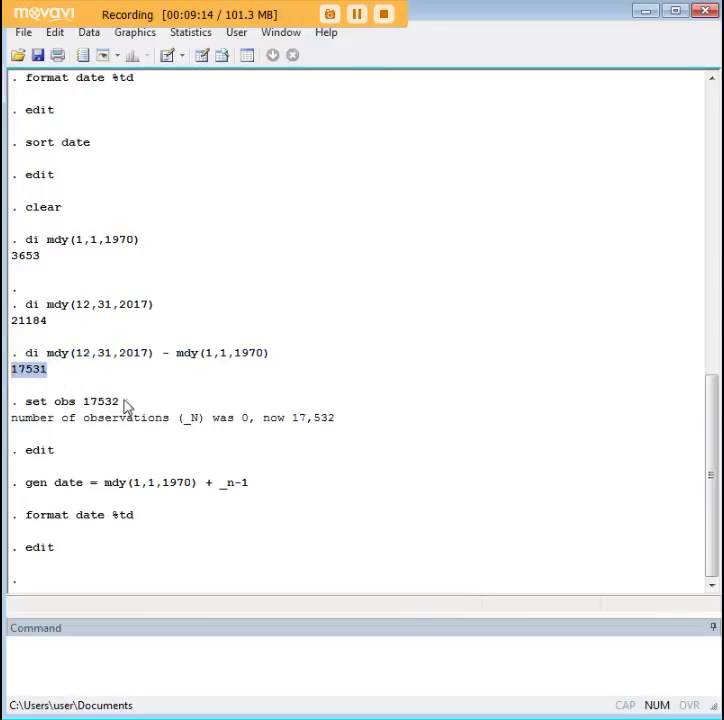
drag(124, 405, 32, 407)
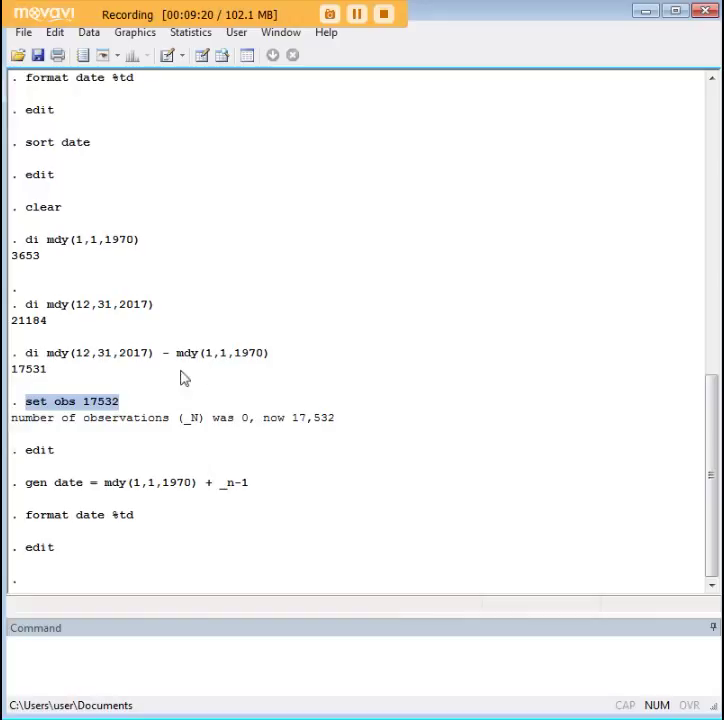
click(124, 410)
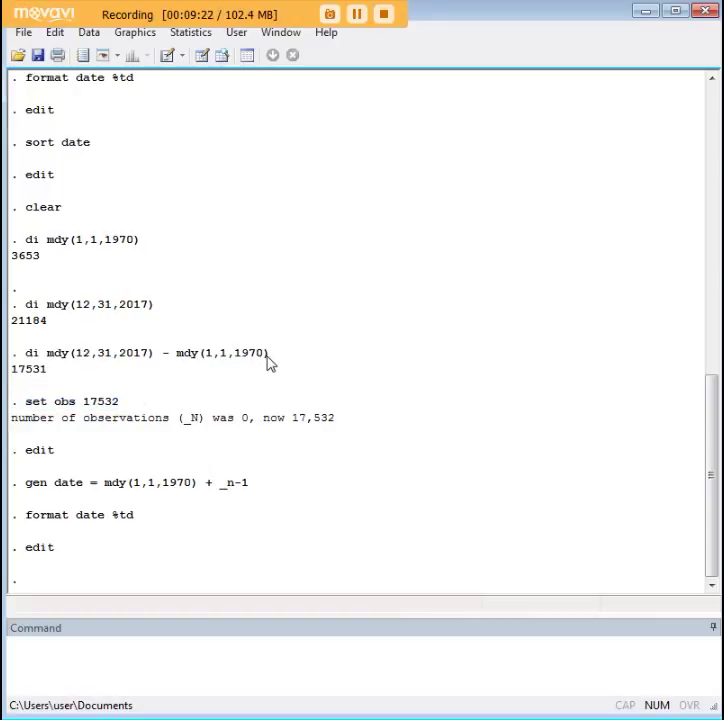
drag(267, 362, 213, 360)
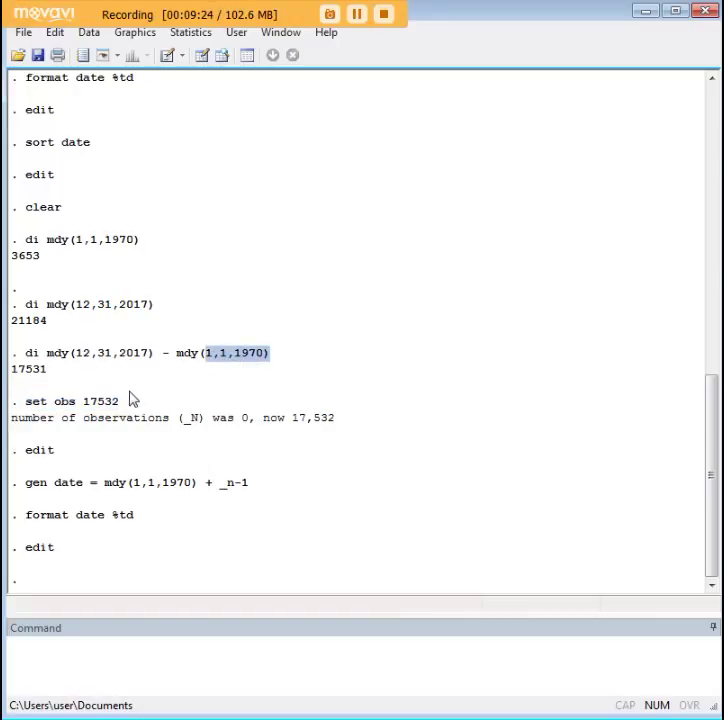
drag(120, 403, 30, 404)
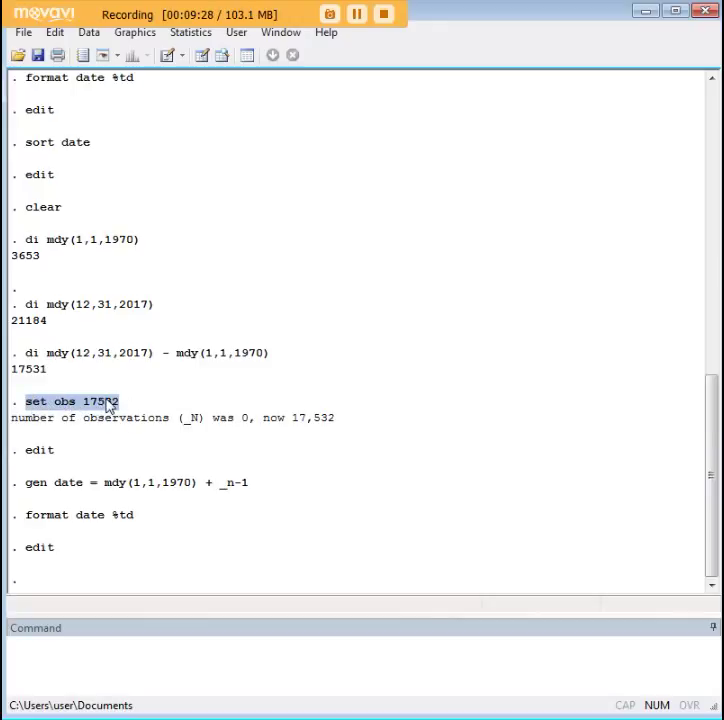
drag(121, 404, 85, 405)
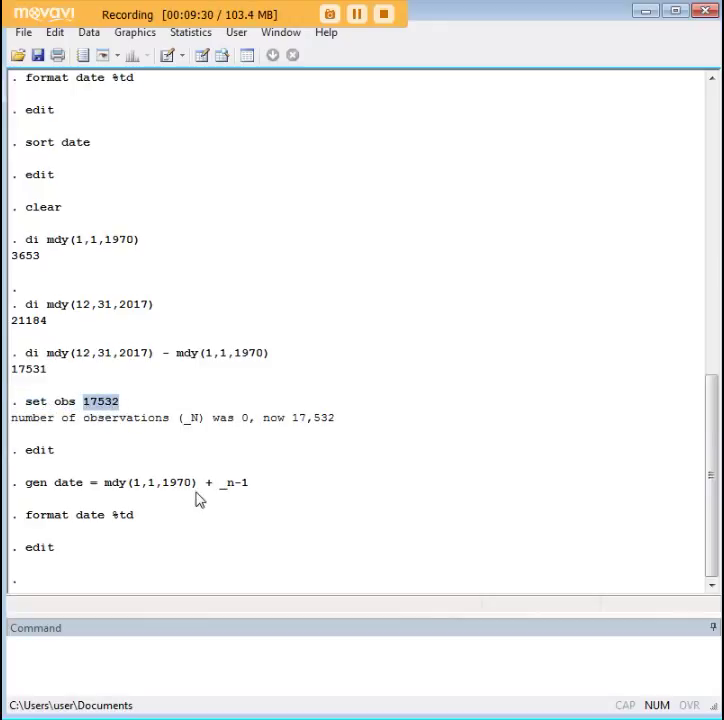
drag(250, 485, 114, 483)
click(116, 488)
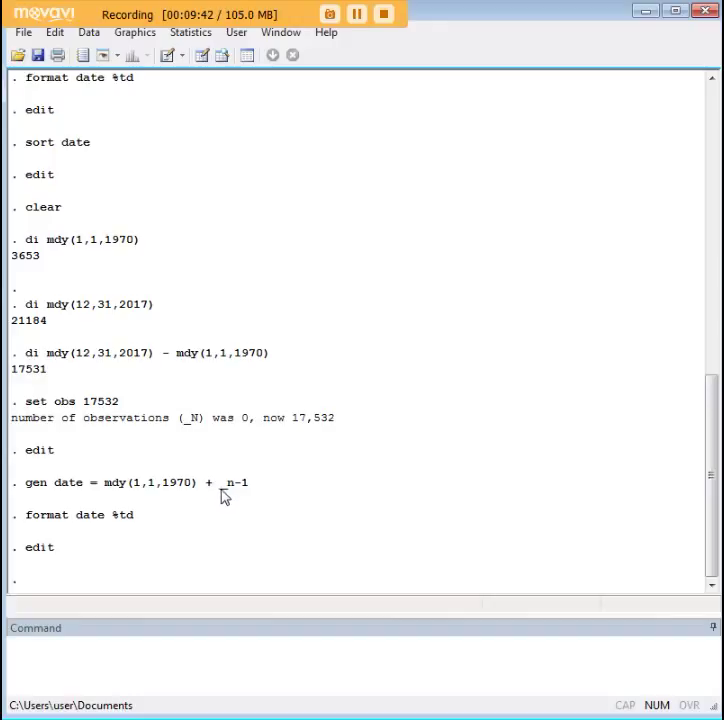
drag(222, 491, 249, 489)
drag(92, 403, 26, 402)
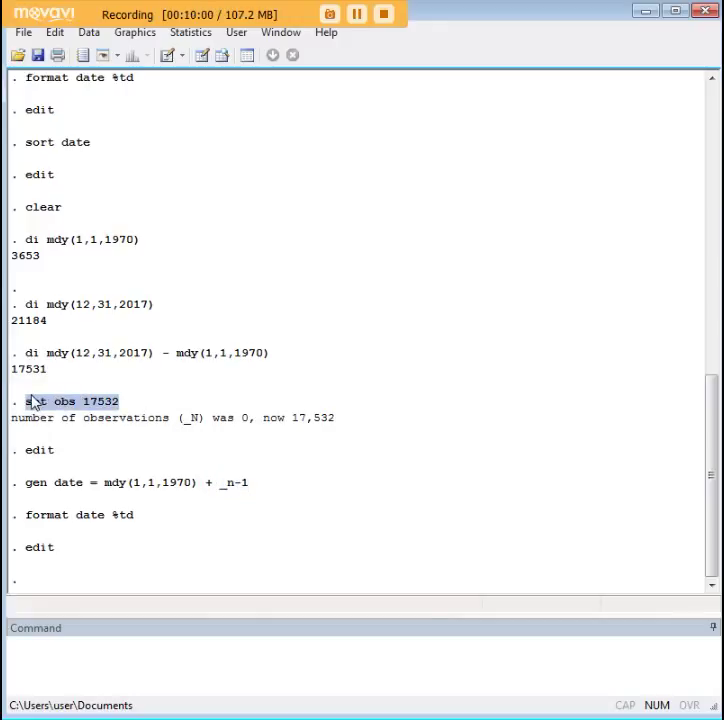
click(127, 405)
drag(127, 405, 26, 402)
click(124, 410)
- Place the cursor in Stata's Command box ready for another command
click(339, 651)
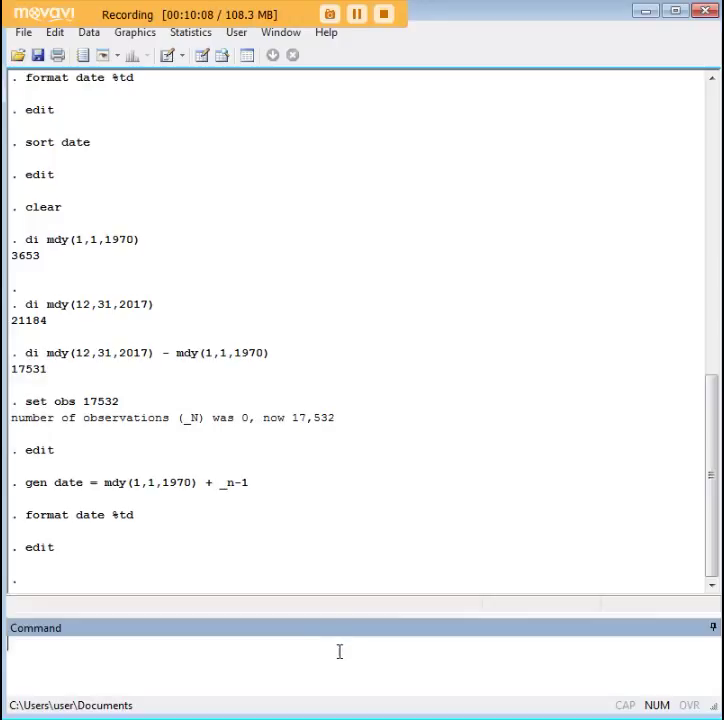